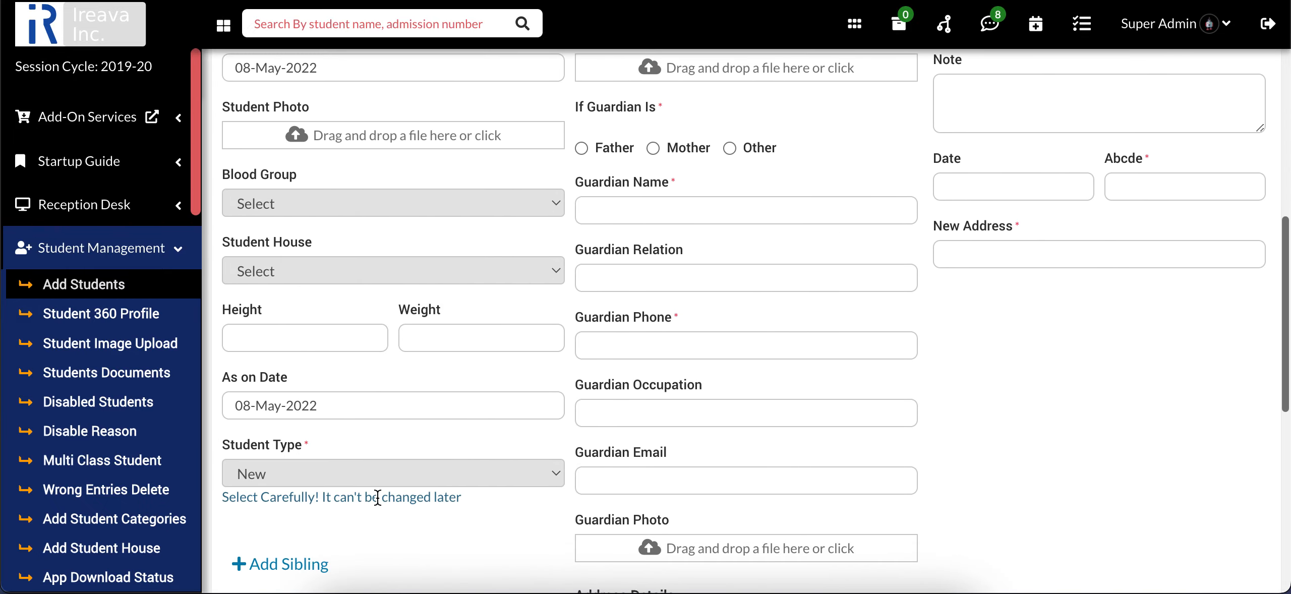
Review the Student Type and RTE choices in the student admission form.
click(396, 471)
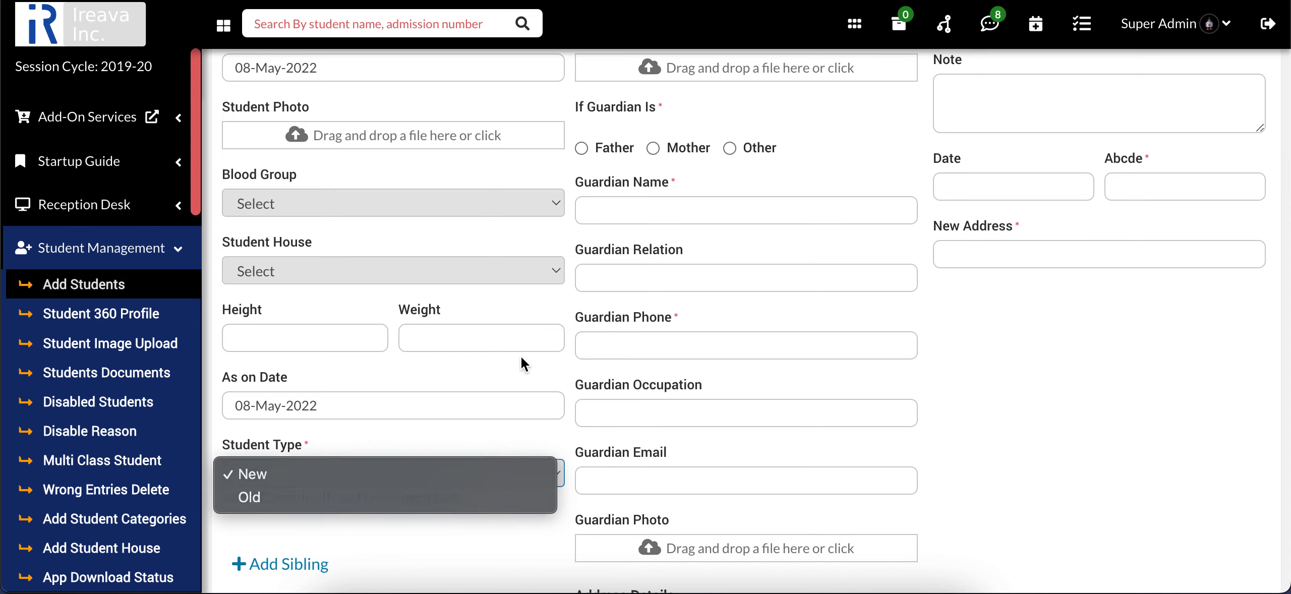
scroll(521, 357, up, 7)
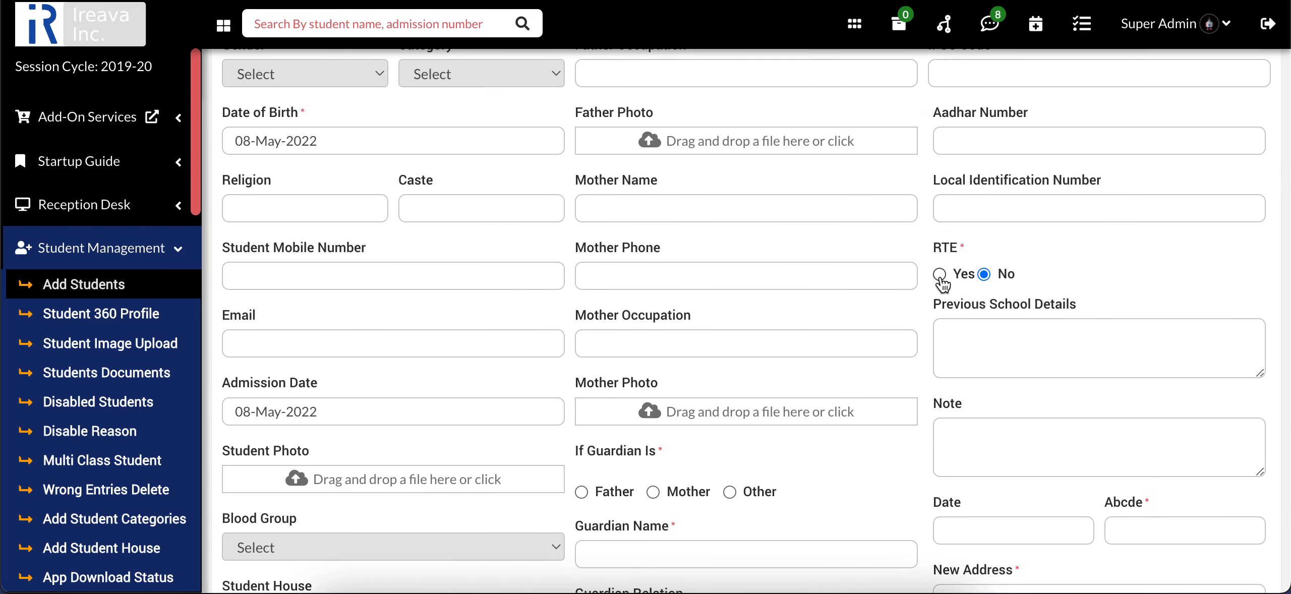
drag(959, 249, 941, 249)
click(1000, 257)
scroll(993, 277, up, 2)
scroll(993, 283, up, 4)
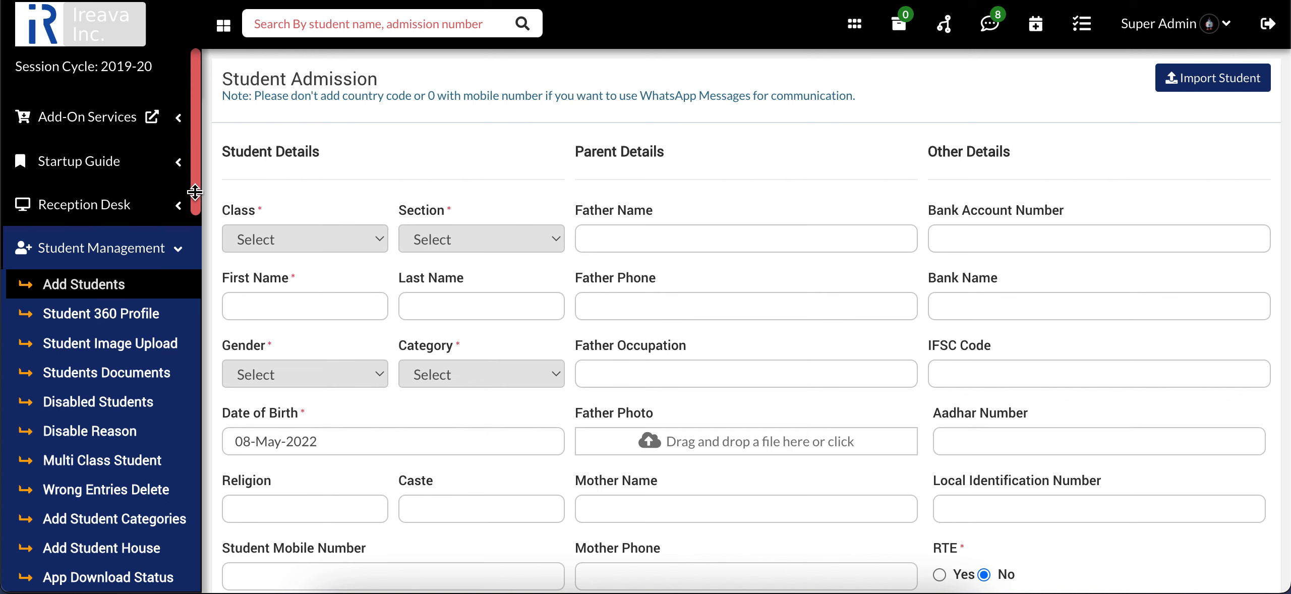
Open the System Fields page of the ERP settings.
drag(195, 188, 193, 367)
scroll(101, 504, down, 10)
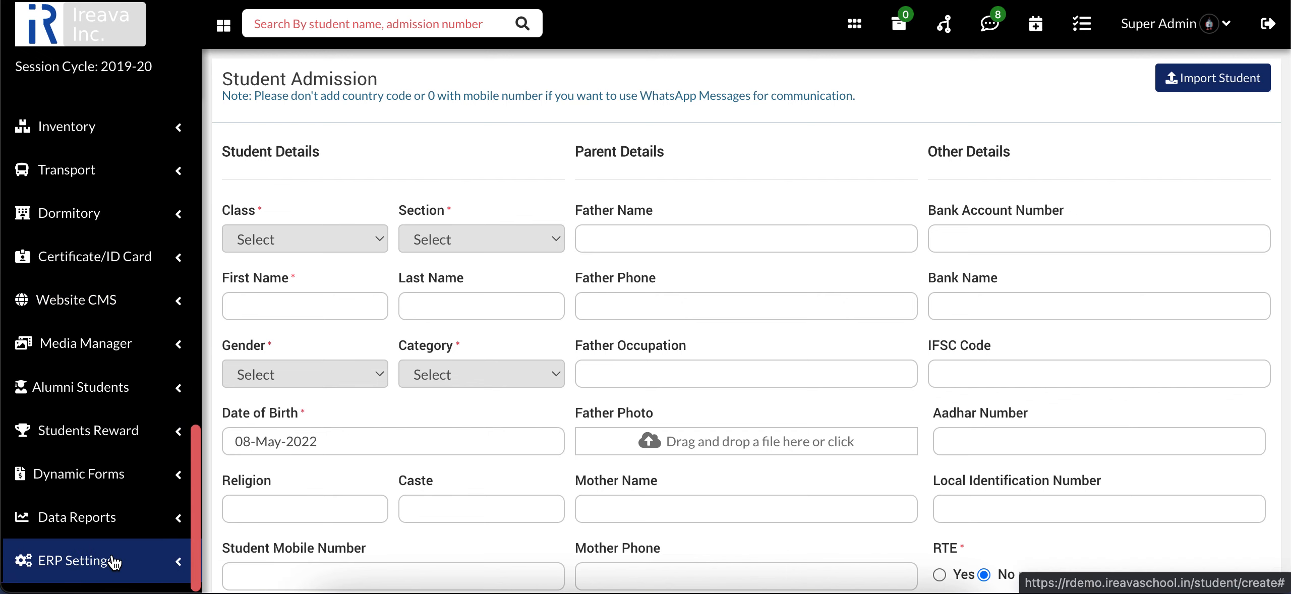
click(111, 565)
scroll(115, 562, down, 5)
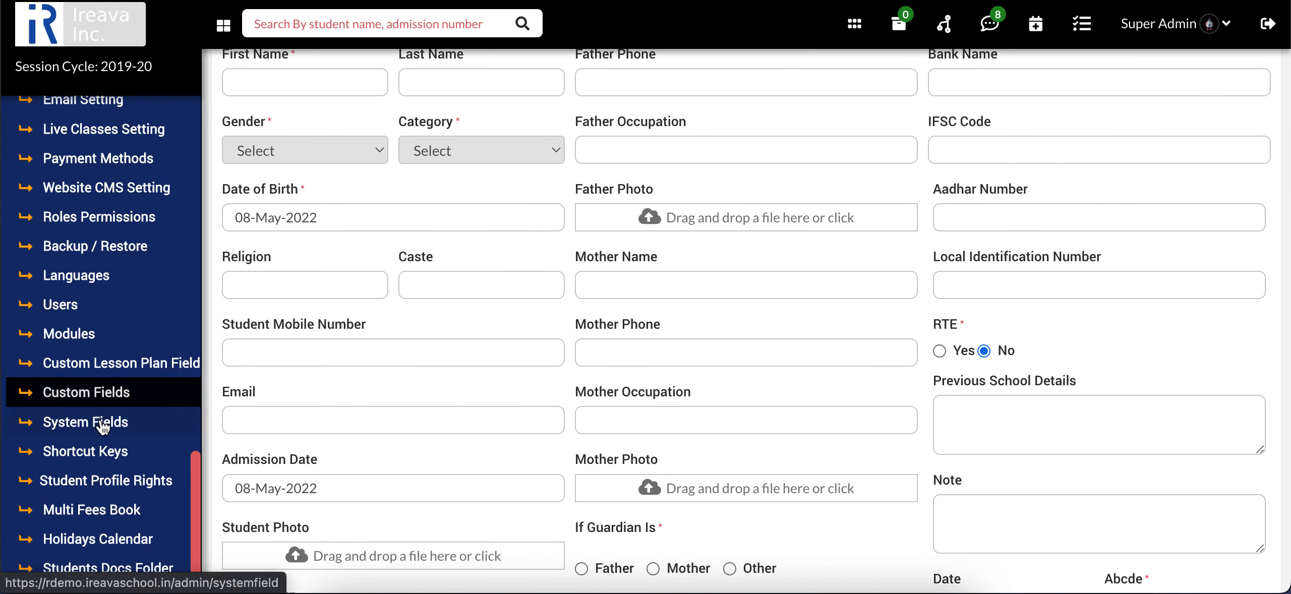
click(98, 426)
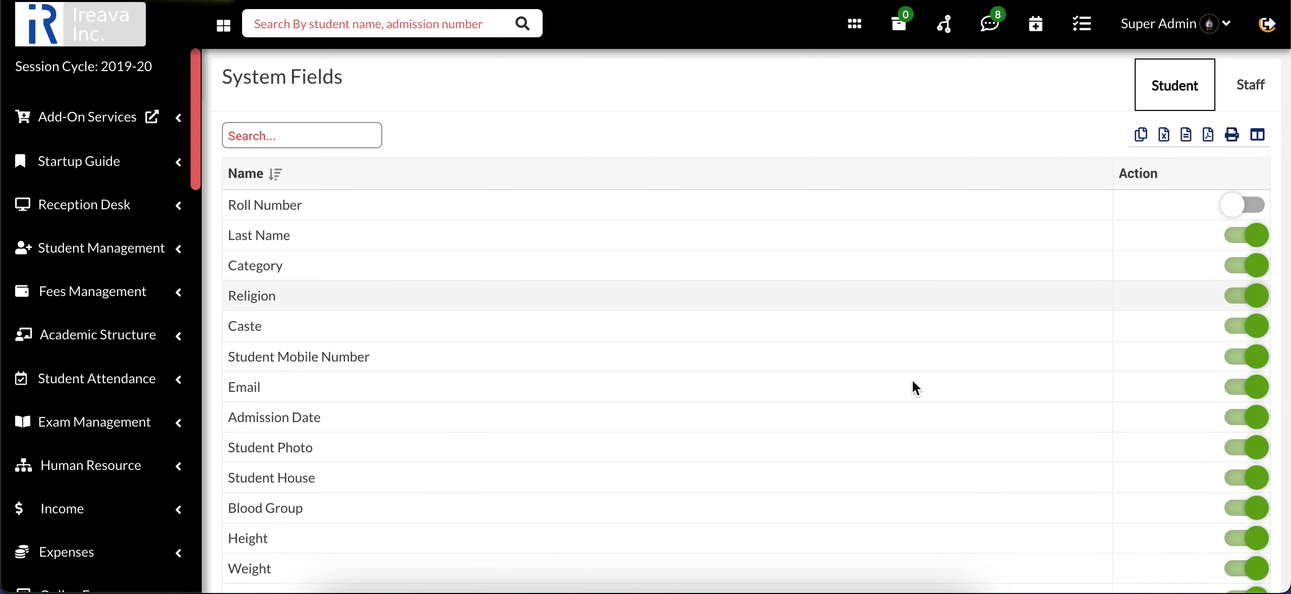
Look through the student system fields and their on/off switches.
scroll(912, 381, down, 1)
scroll(912, 382, down, 8)
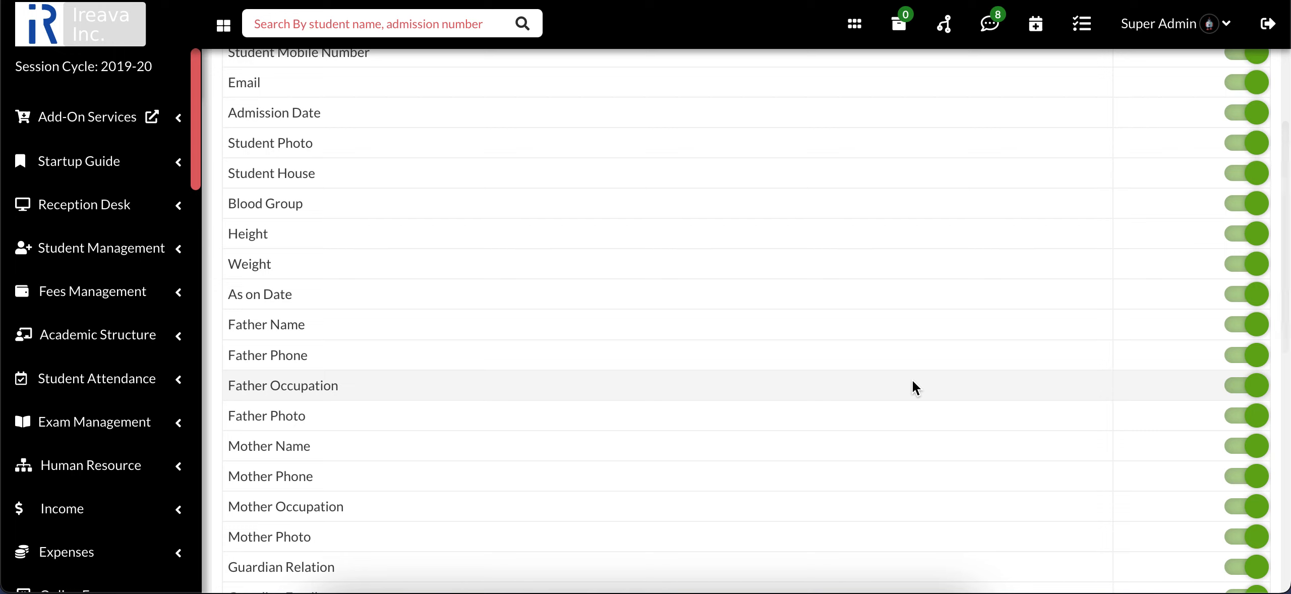
scroll(912, 382, down, 2)
scroll(912, 380, down, 4)
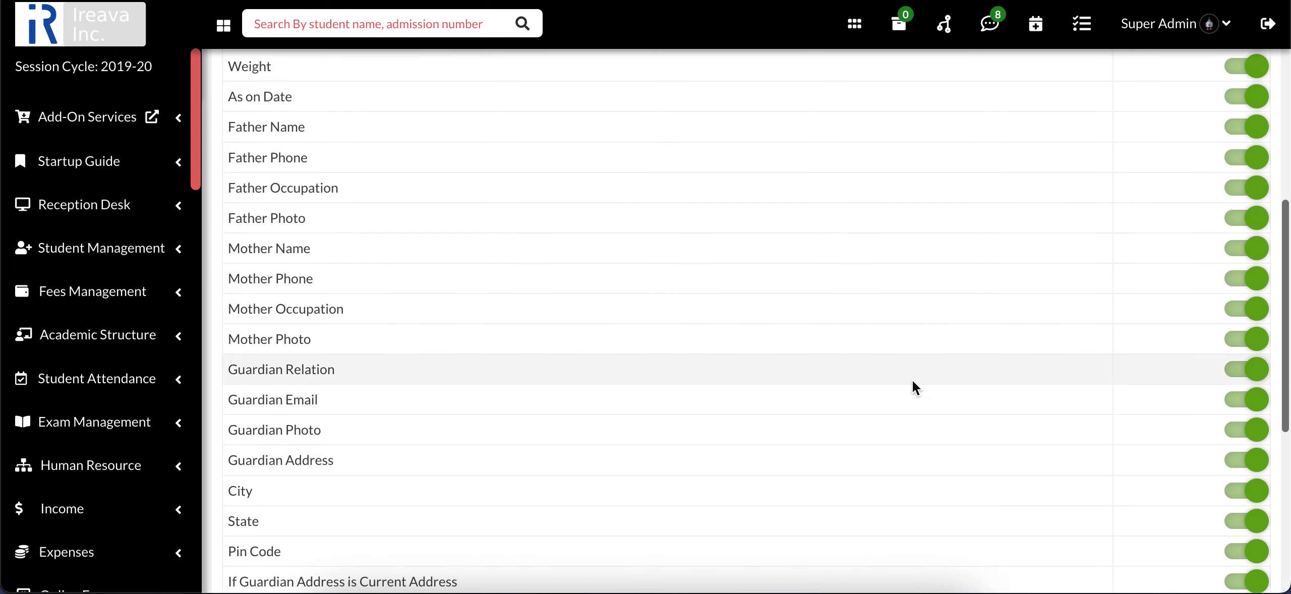
scroll(912, 380, down, 3)
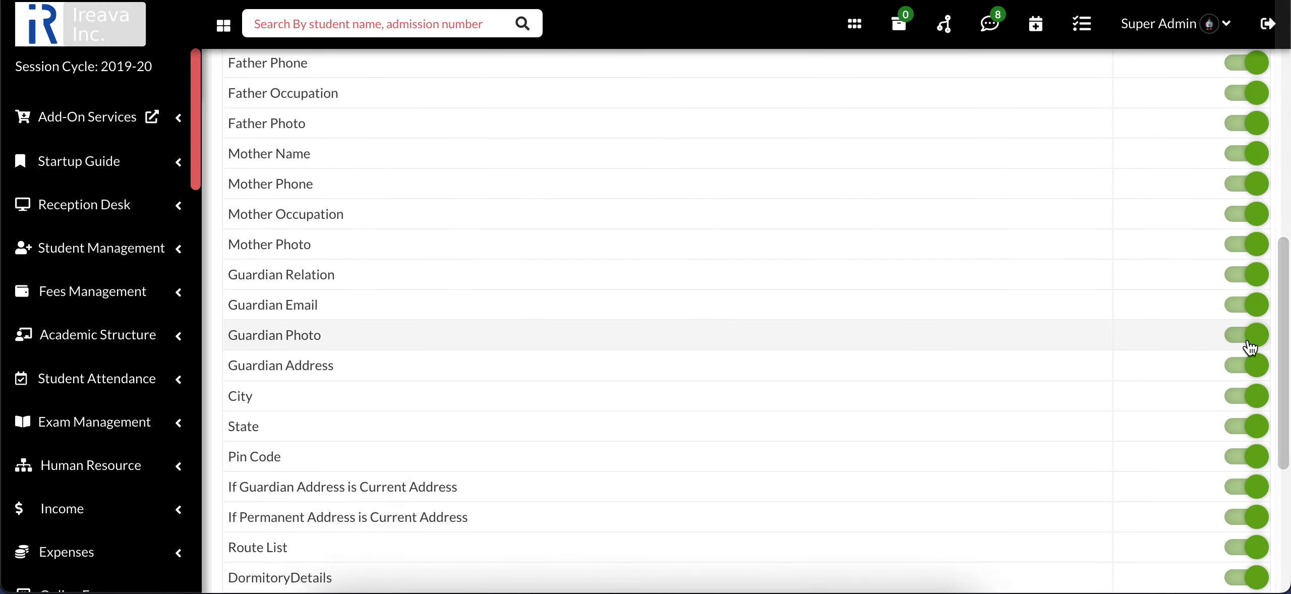
scroll(1250, 347, up, 18)
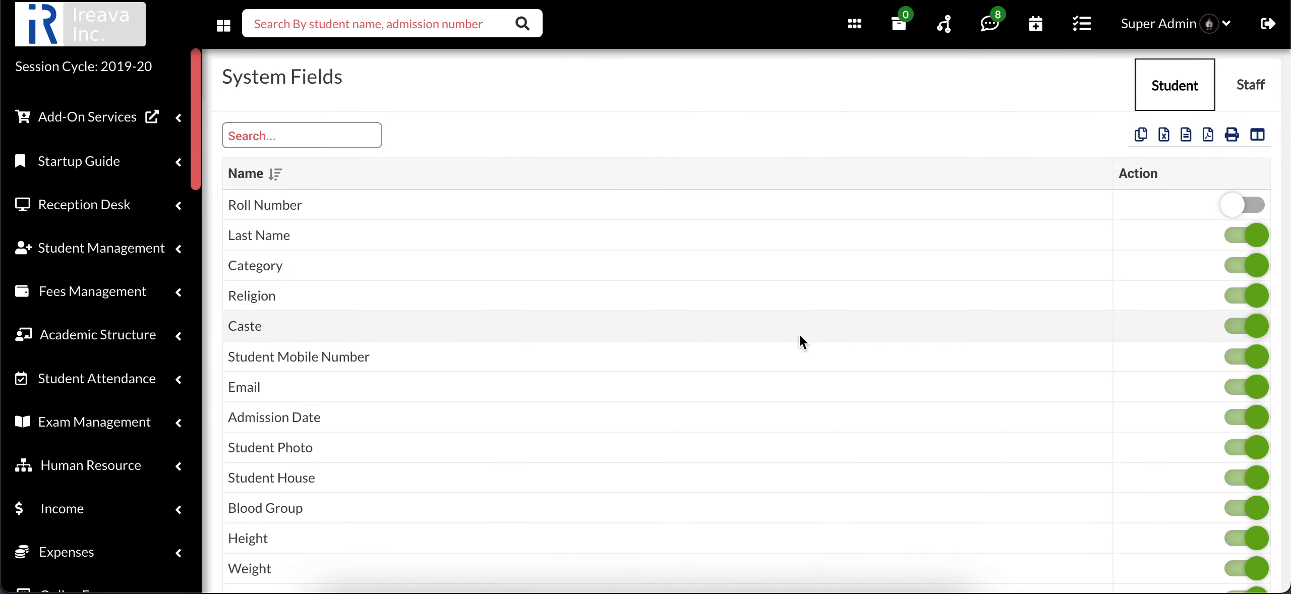
Open the student admission form and compare its fields with the full system fields list.
click(118, 248)
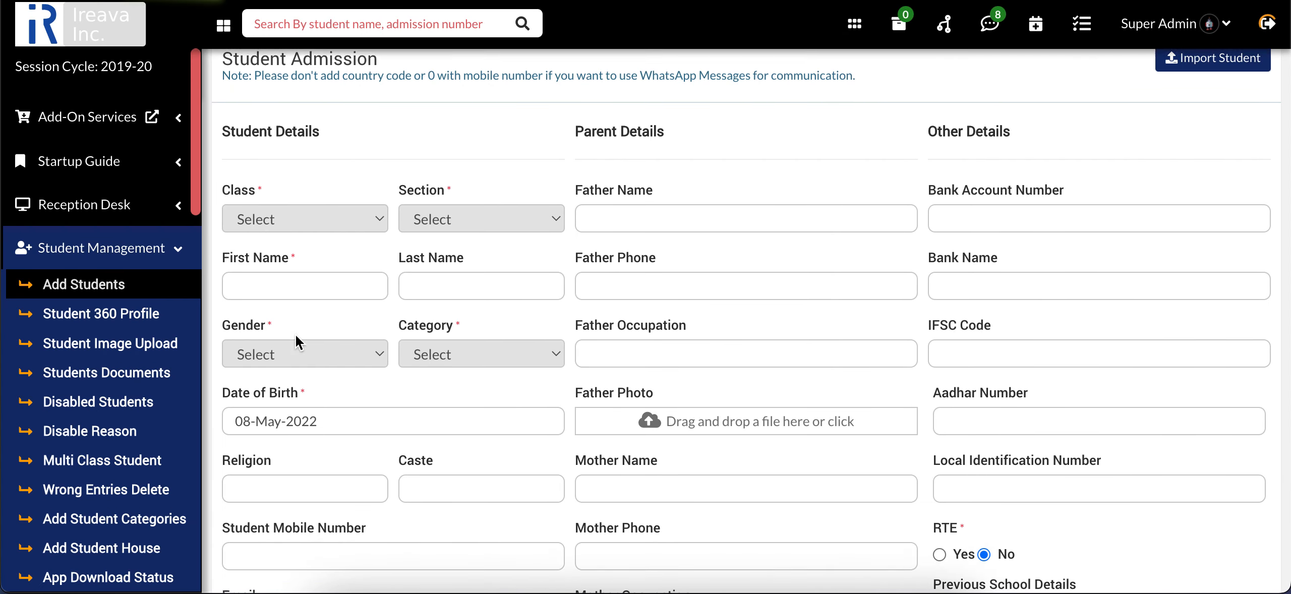
scroll(296, 334, down, 1)
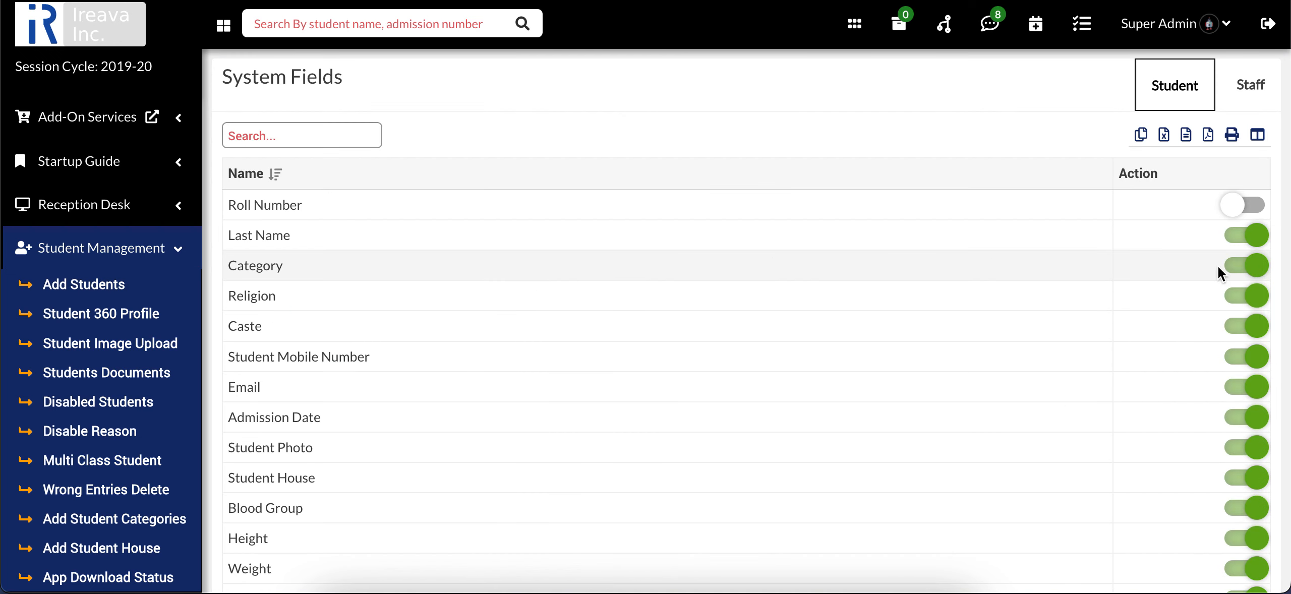
scroll(761, 270, down, 1)
scroll(761, 270, up, 1)
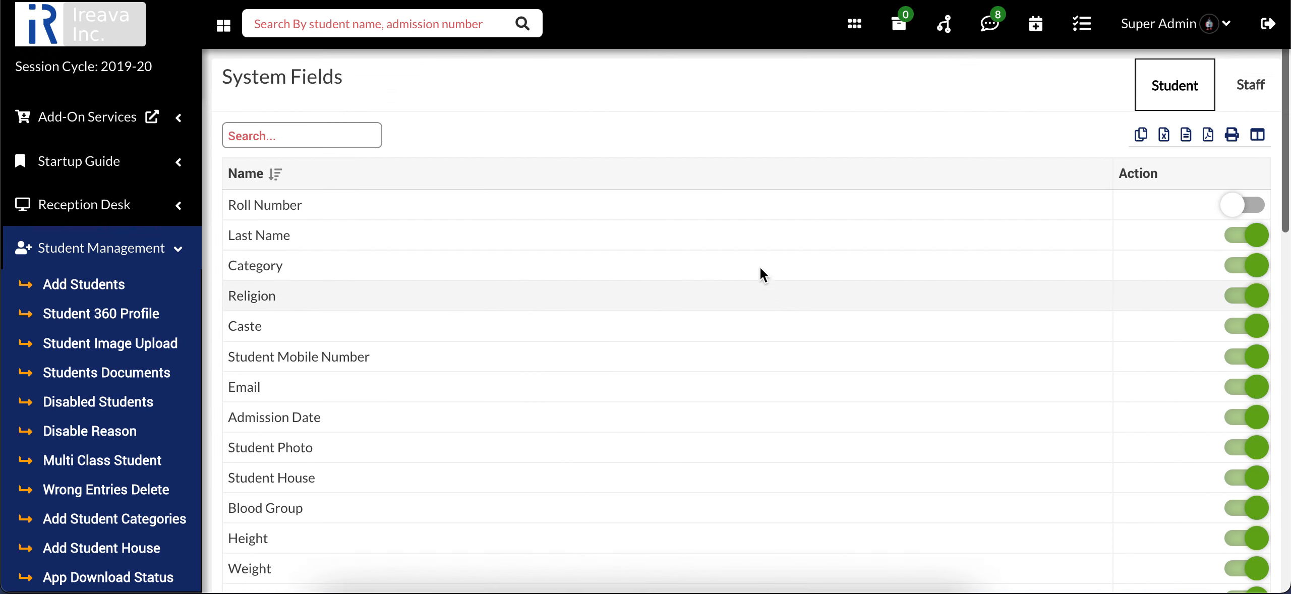
scroll(525, 300, down, 15)
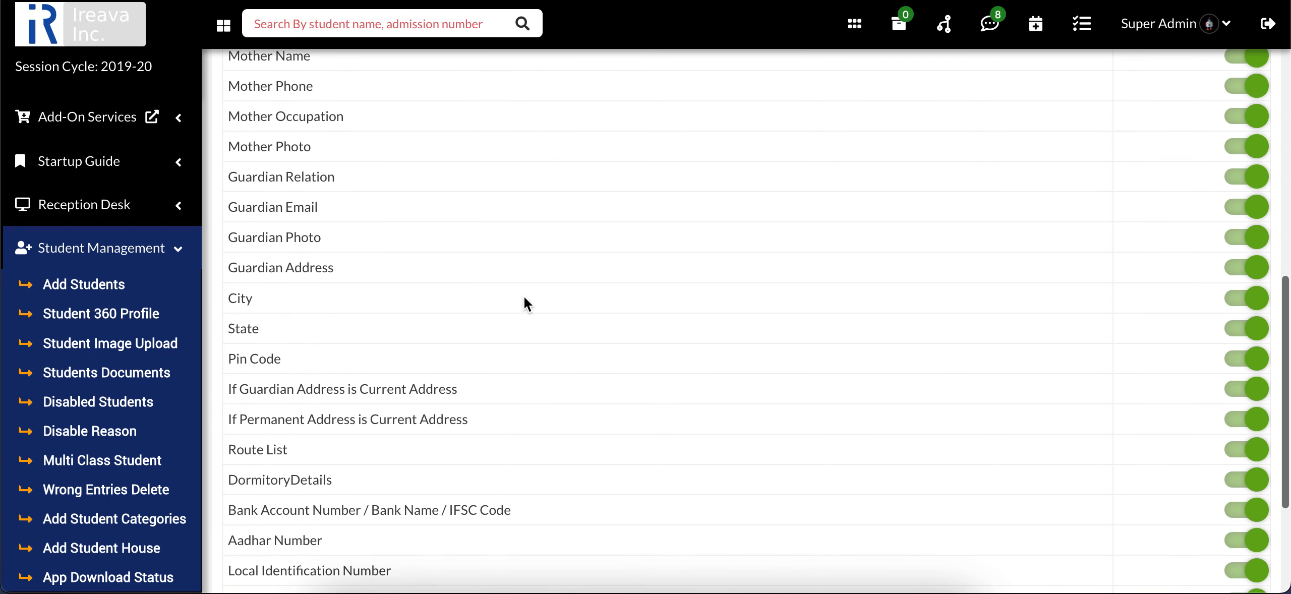
scroll(525, 297, down, 2)
Open the Custom Fields page of the ERP settings and bring up its Add Custom Field form.
scroll(198, 426, down, 10)
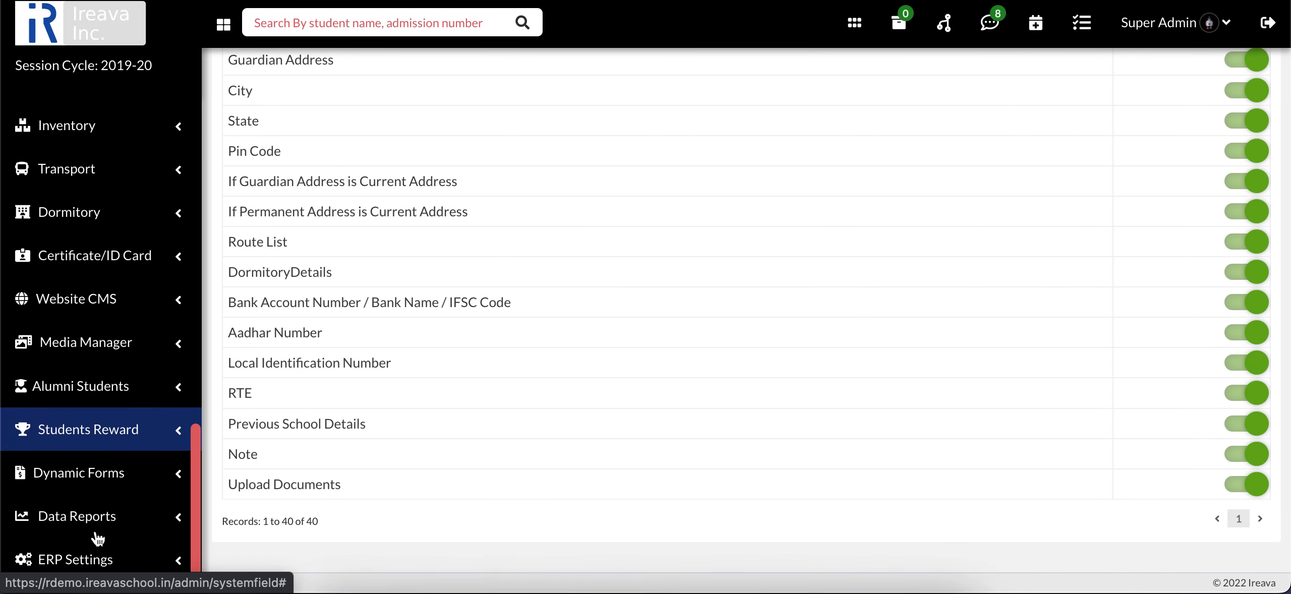
click(92, 561)
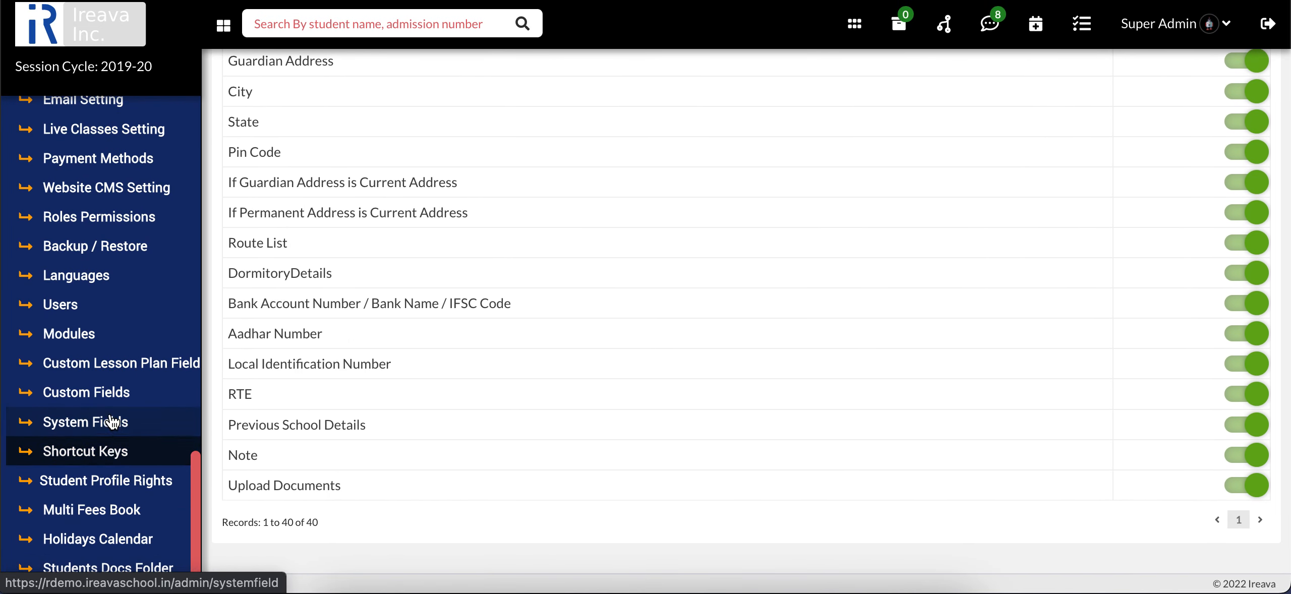
click(111, 399)
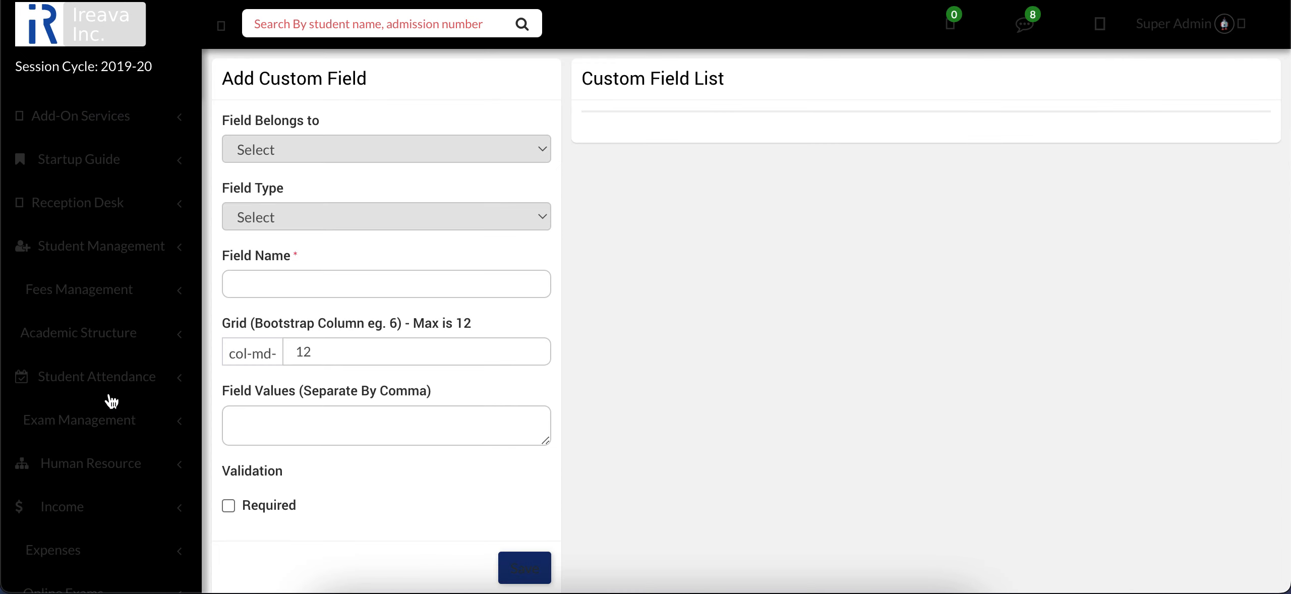
drag(198, 164, 199, 471)
scroll(161, 389, down, 10)
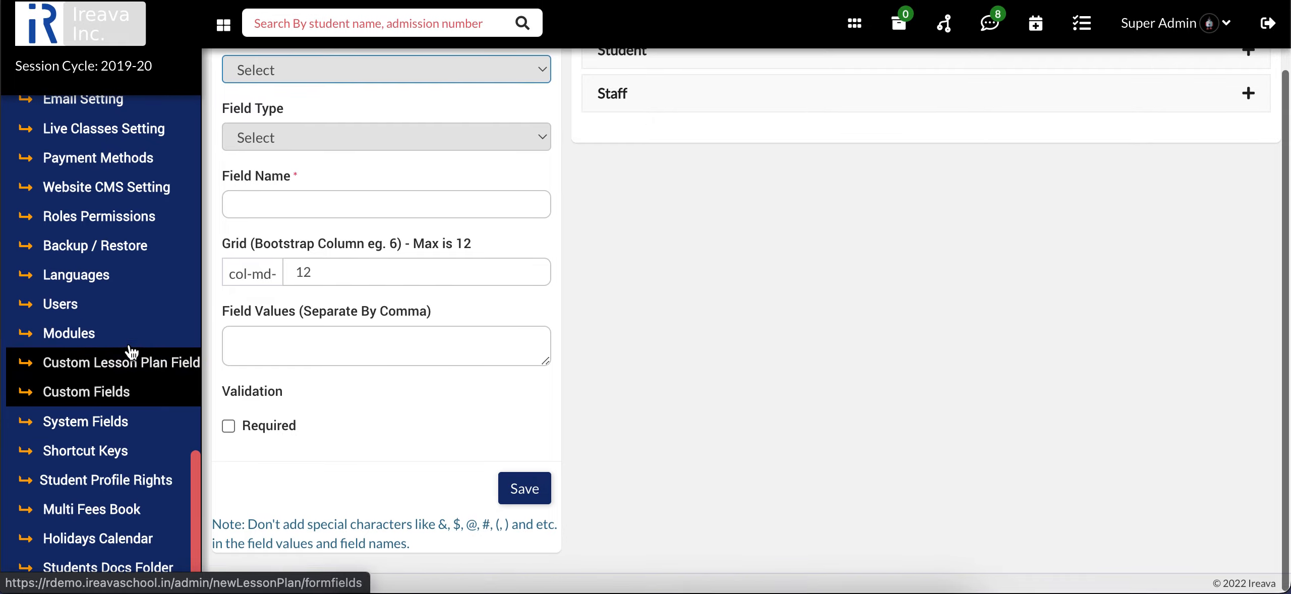
scroll(539, 330, up, 2)
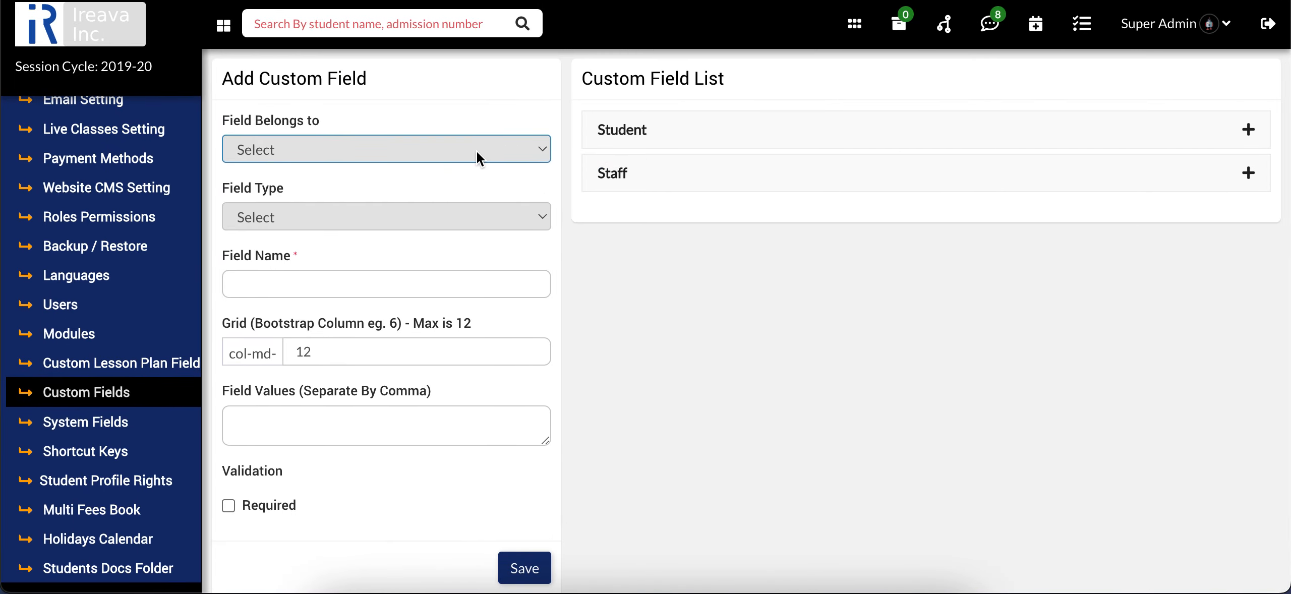
Define a custom field belonging to Student, with field type Text and the name "Previous School Name".
click(456, 151)
click(439, 177)
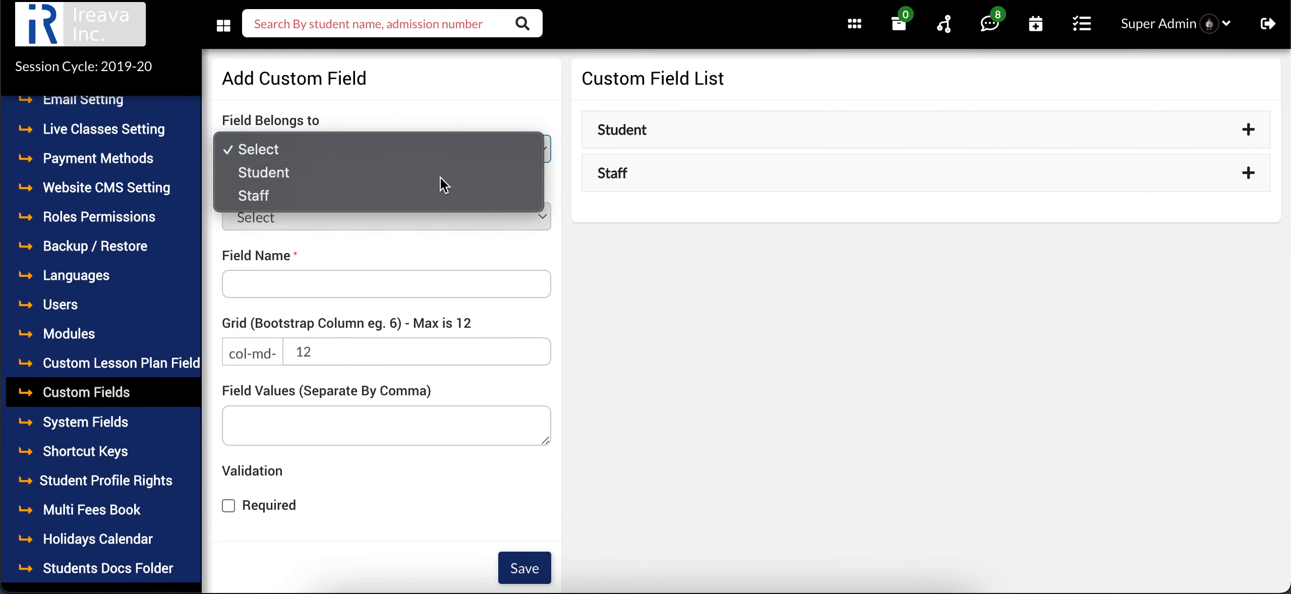
click(382, 216)
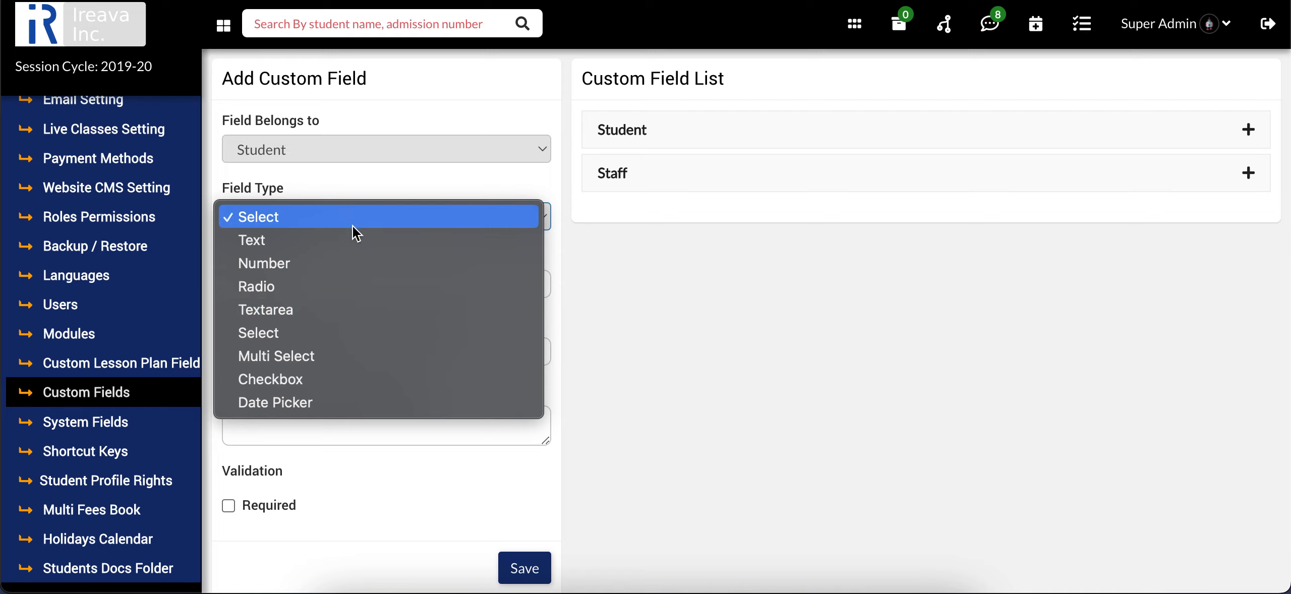
click(348, 243)
click(325, 286)
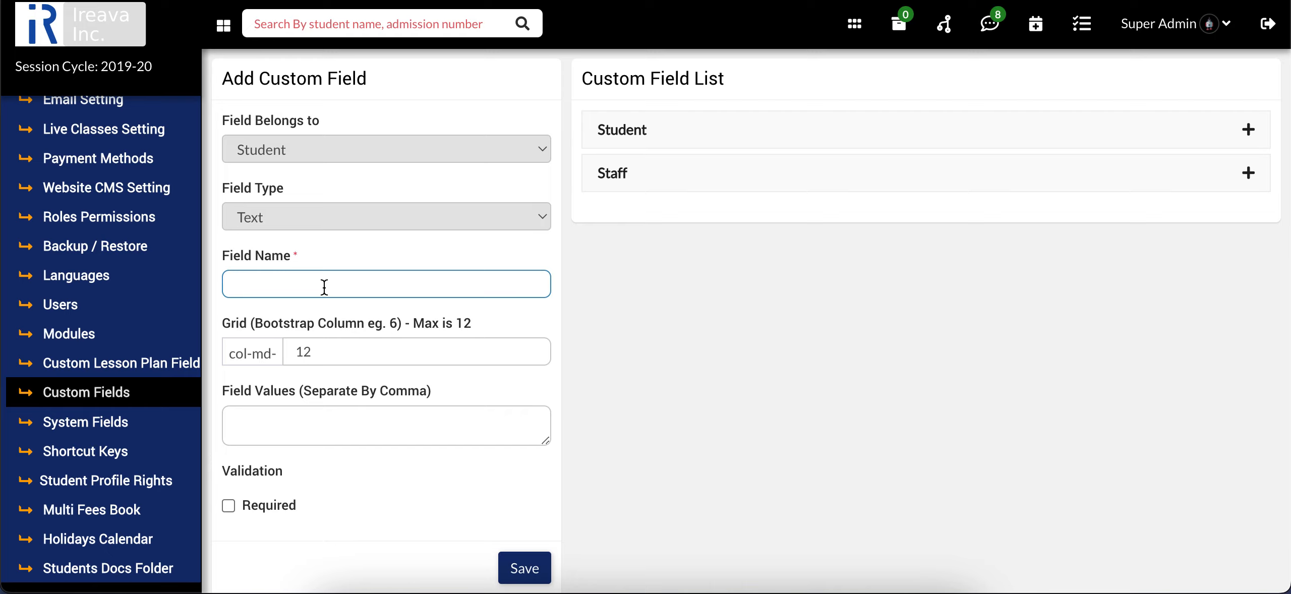
text(Previous School Name)
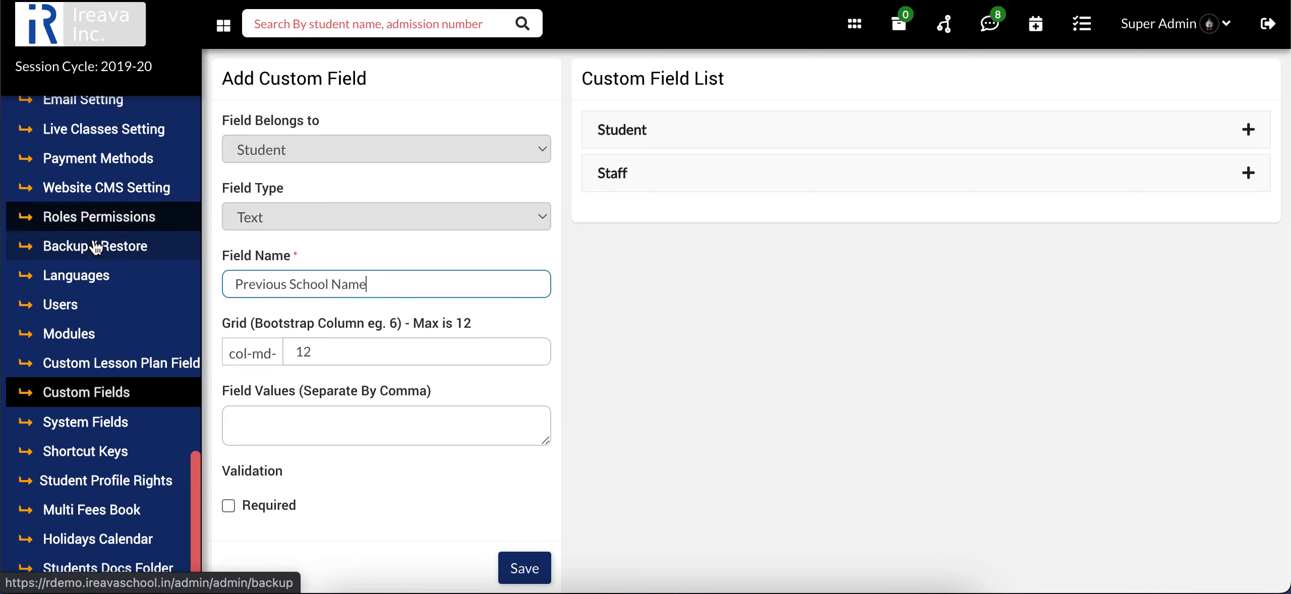
Open the student admission form separately and examine the widths of the custom fields Date, Abcde and New Address.
scroll(101, 242, up, 10)
click(162, 246)
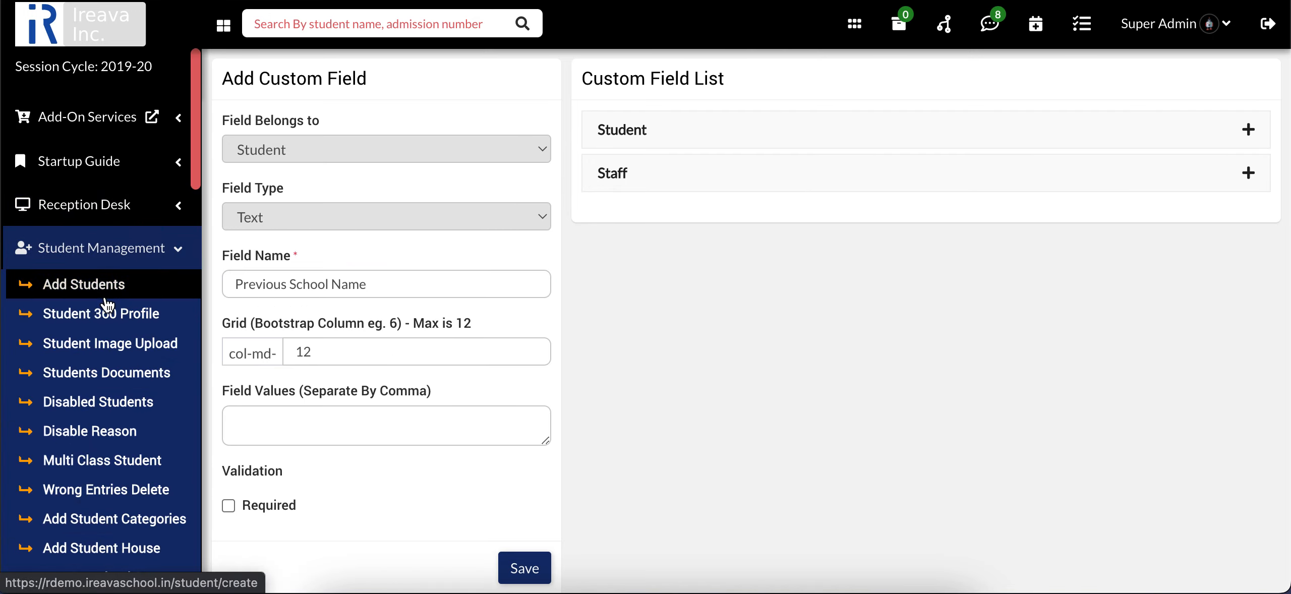
click(83, 284)
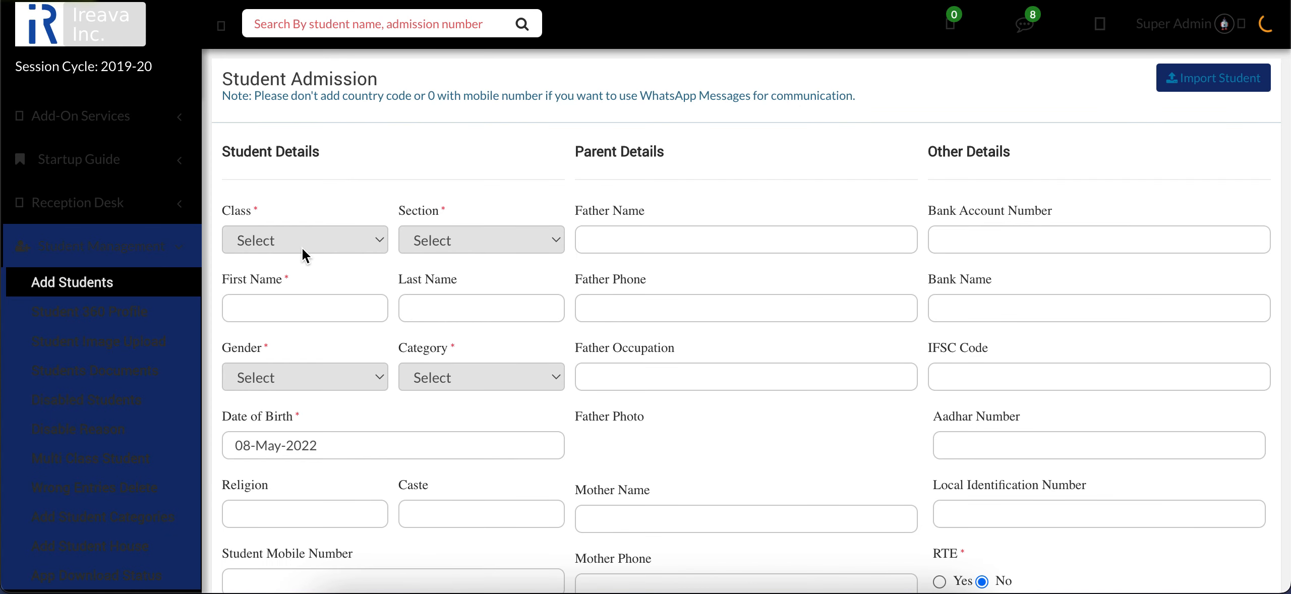
click(935, 246)
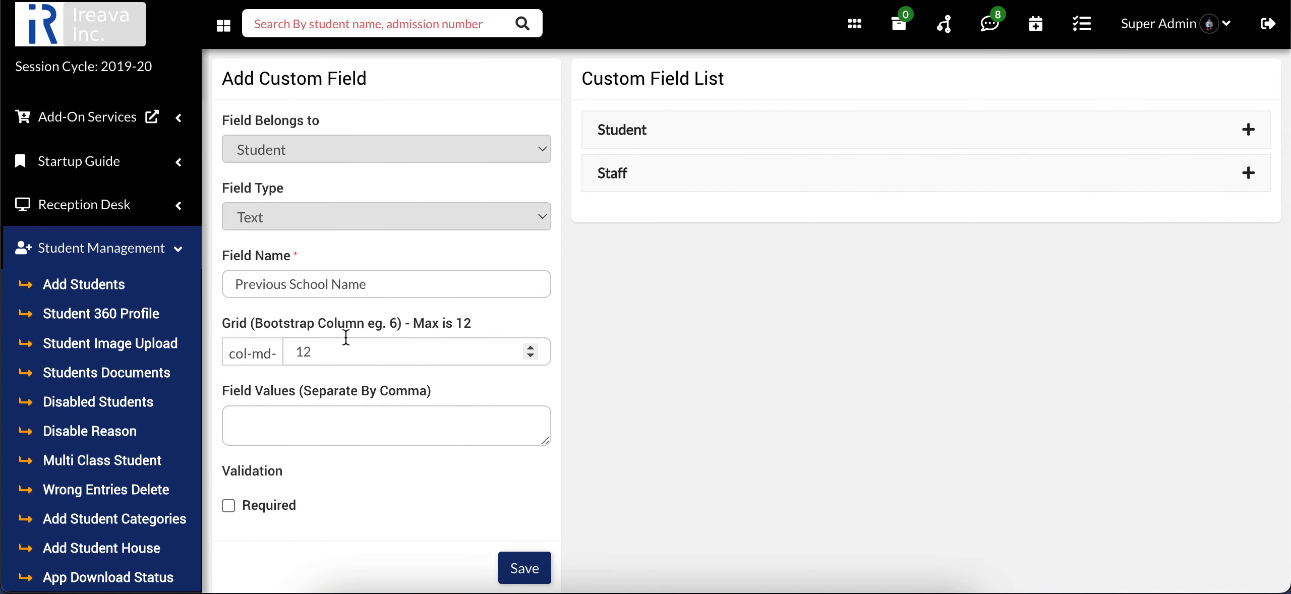
double_click(347, 348)
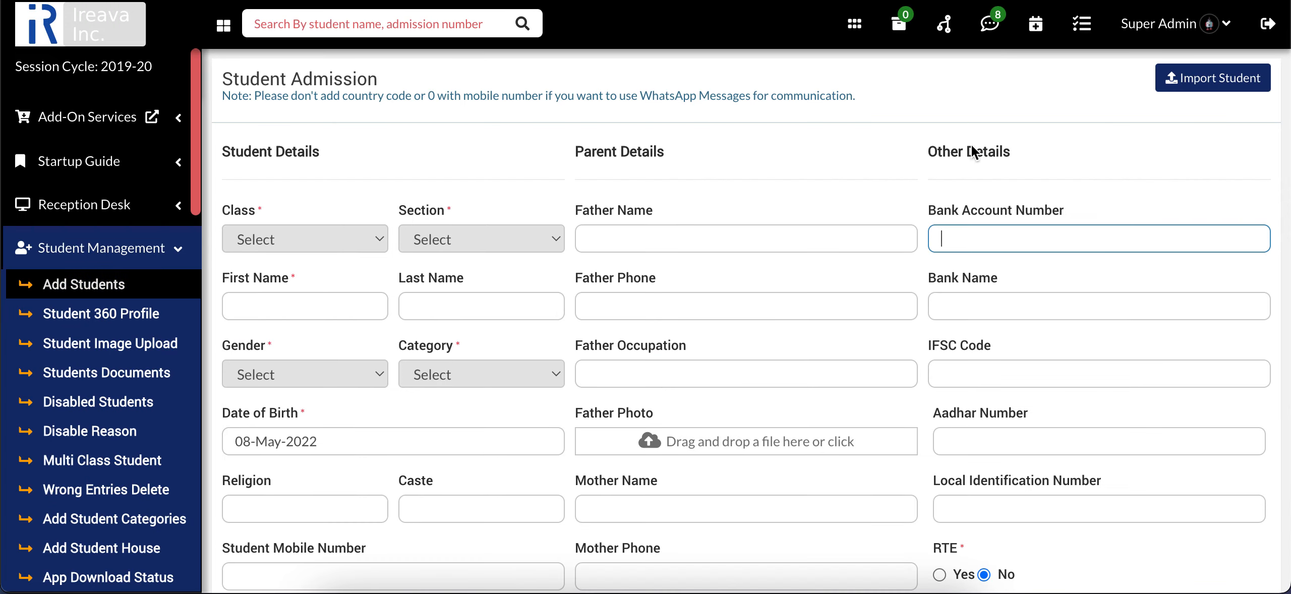
scroll(1089, 237, down, 10)
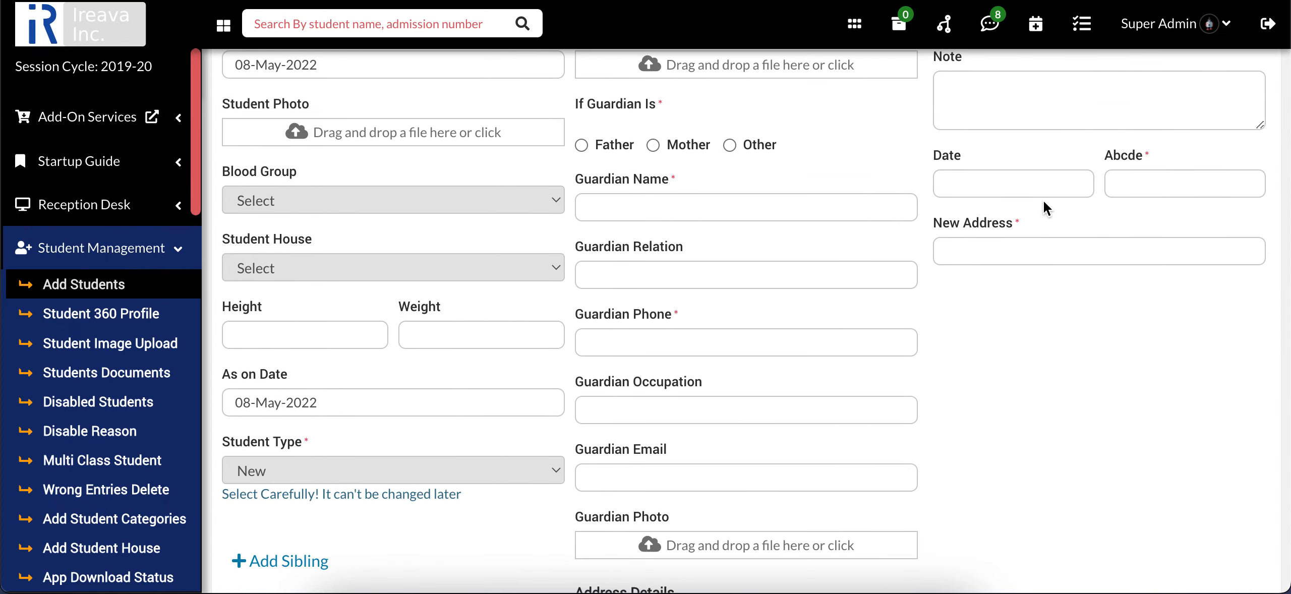
scroll(1043, 200, up, 1)
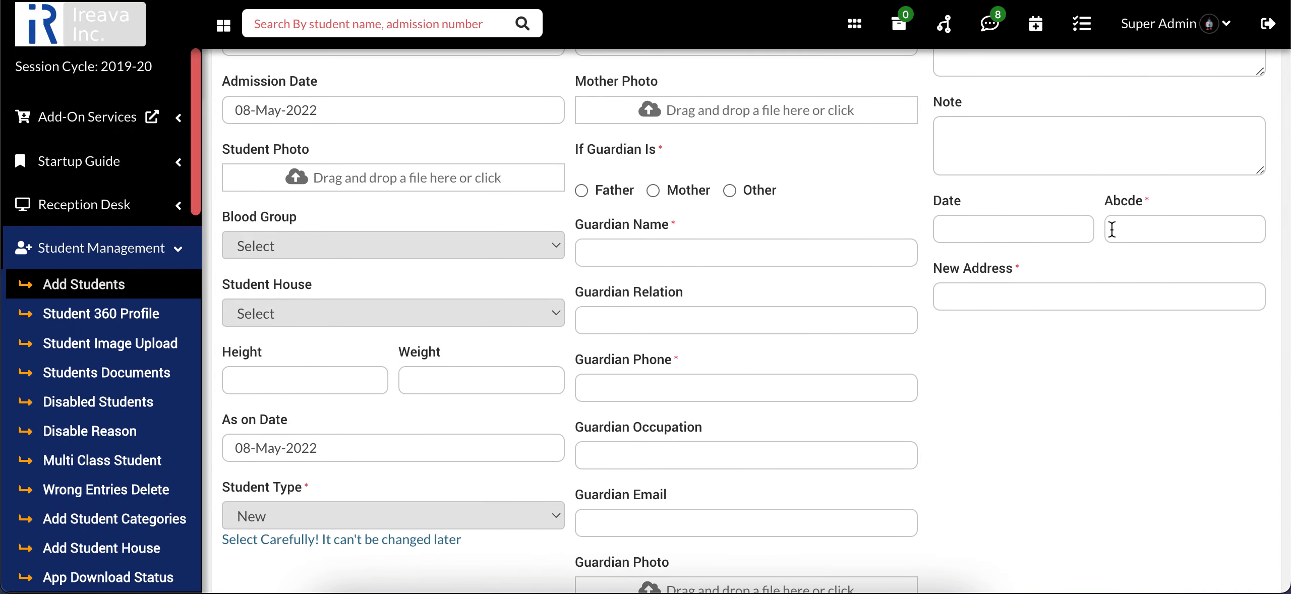
scroll(1111, 228, up, 10)
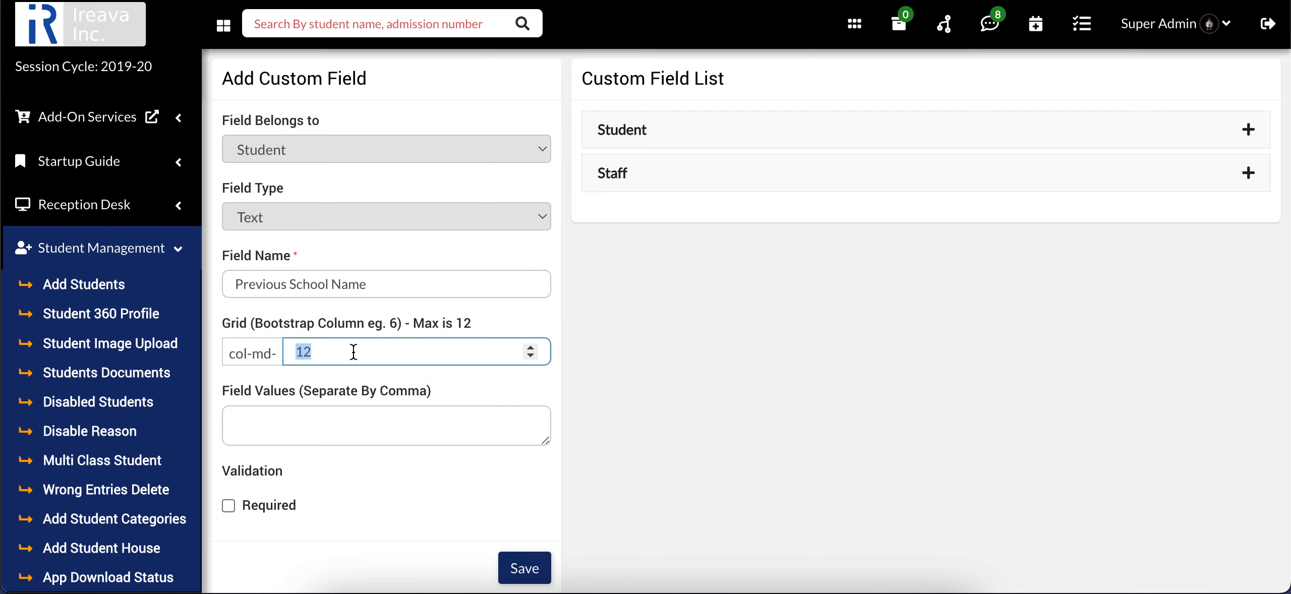
Set the grid column width of the Previous School Name field to 10.
text(10)
scroll(353, 351, down, 1)
click(317, 360)
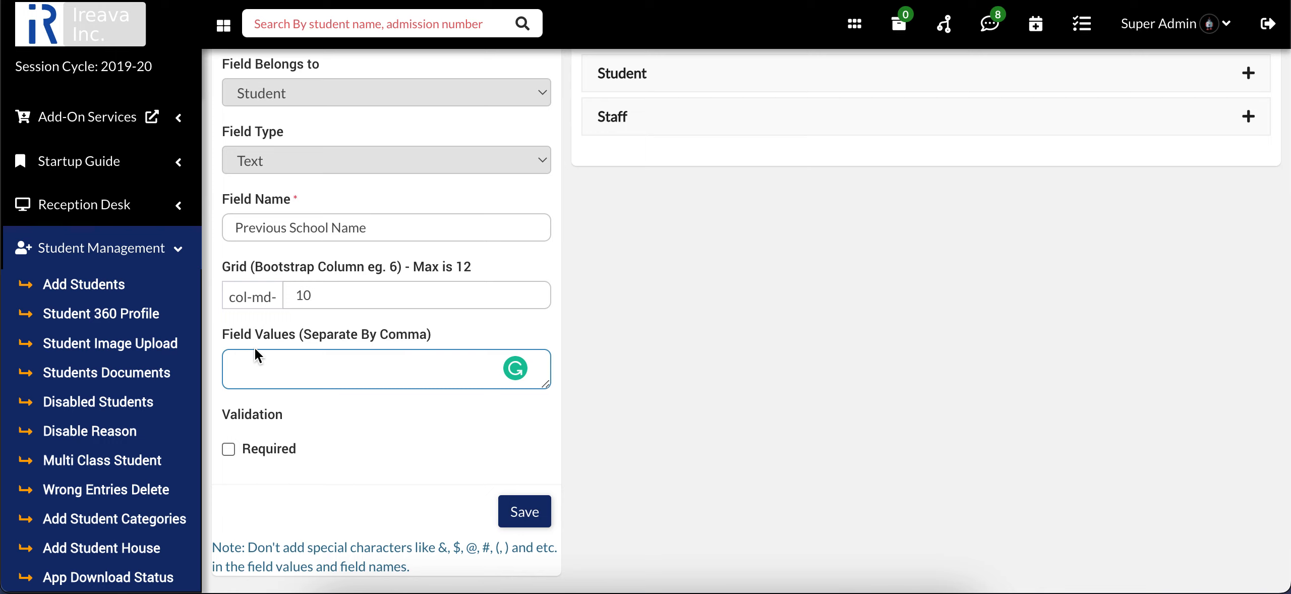
Check the available field types, keep Text with no field values, and mark the custom field as required.
click(339, 160)
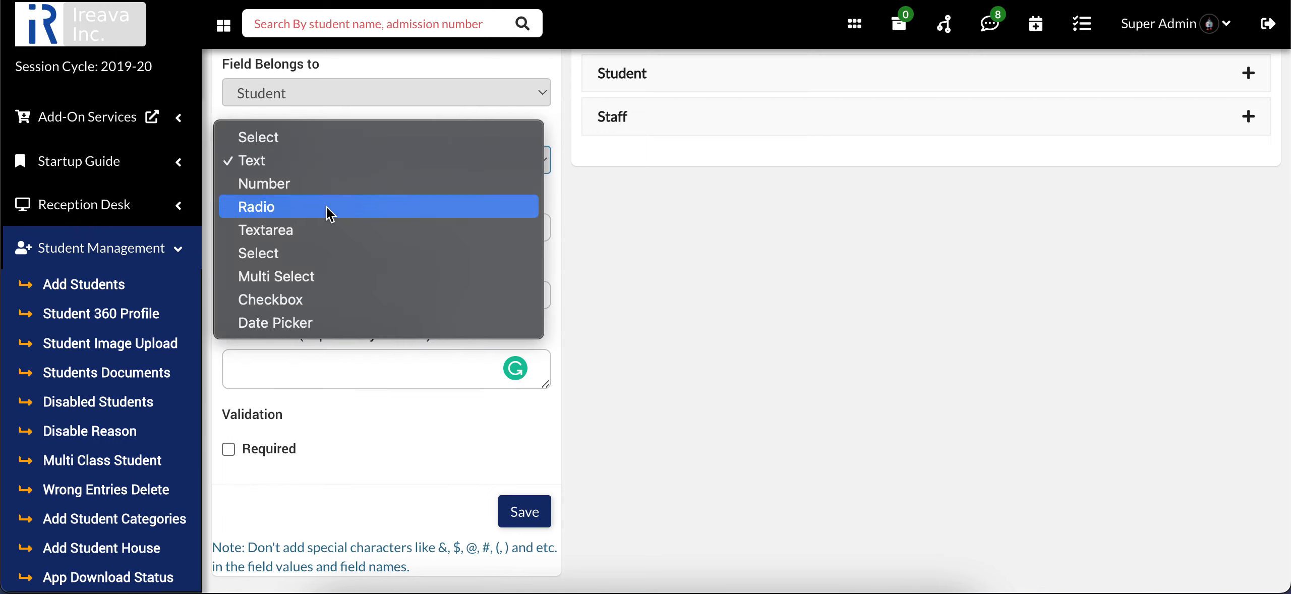
click(645, 347)
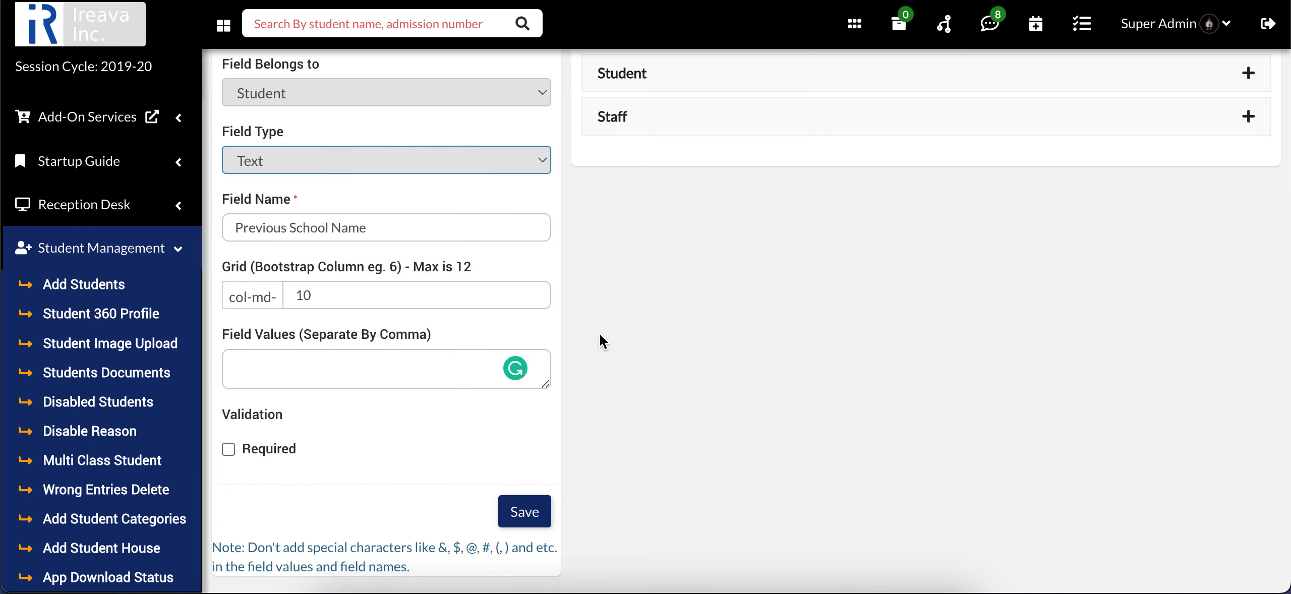
click(340, 374)
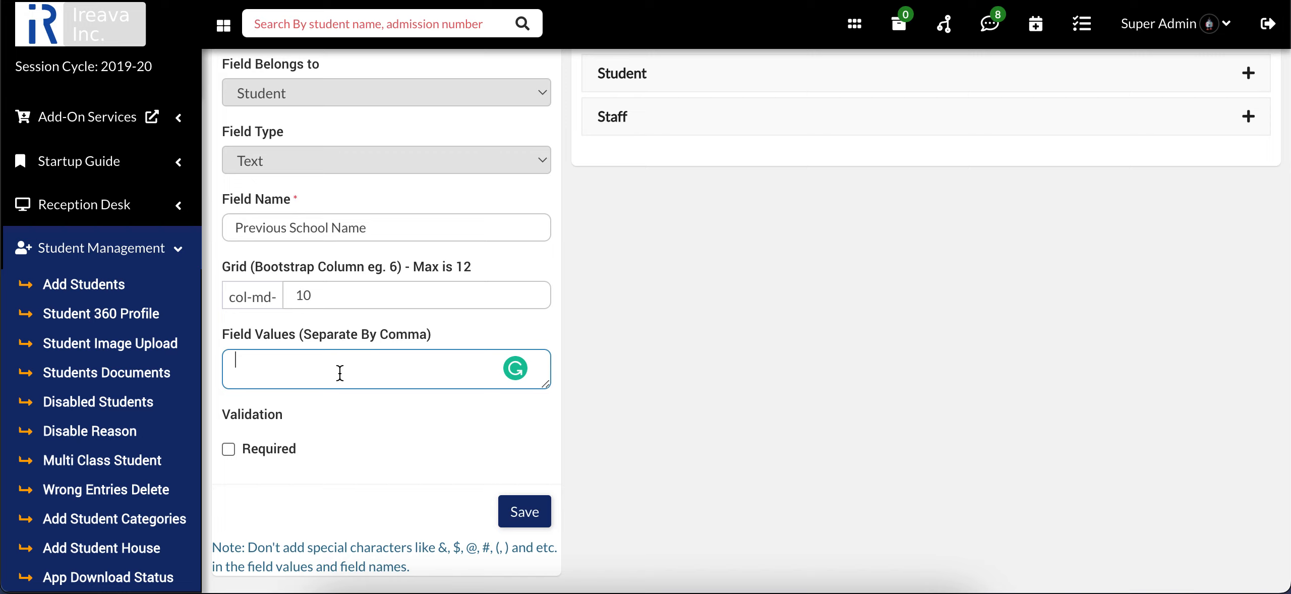
click(249, 462)
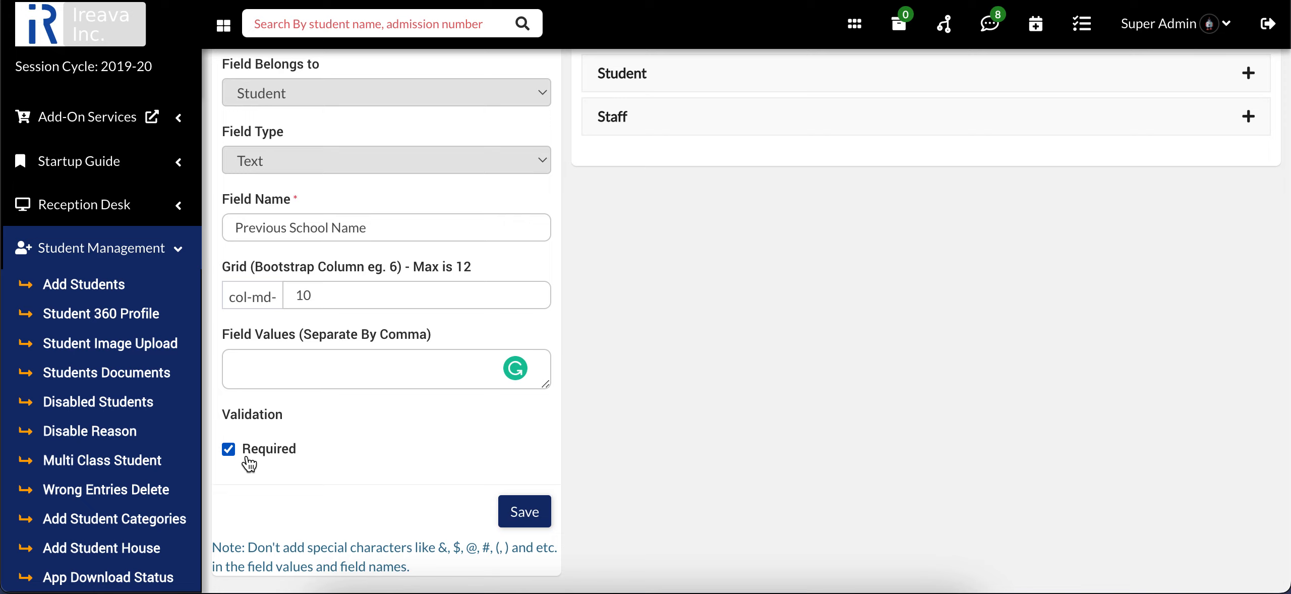
Clear the required validation for the Previous School Name custom field and save the field.
click(248, 463)
click(521, 520)
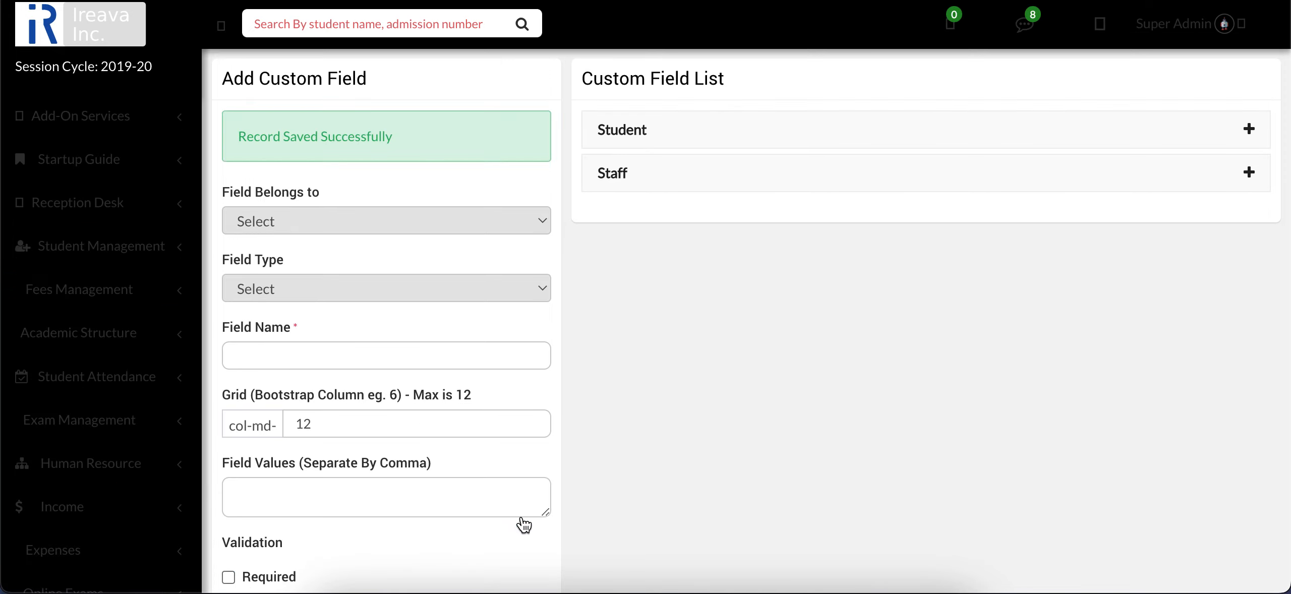
Delete the date and abcde fields from the Student custom fields, and check the remaining custom fields on the reloaded student admission form.
click(628, 133)
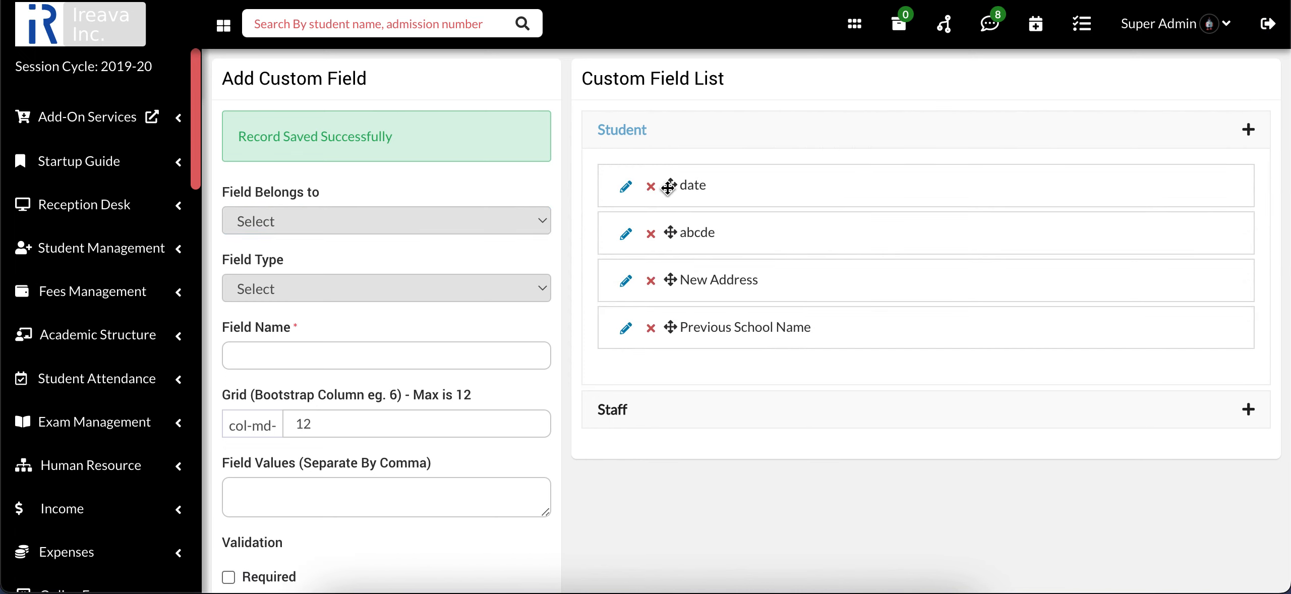
click(651, 186)
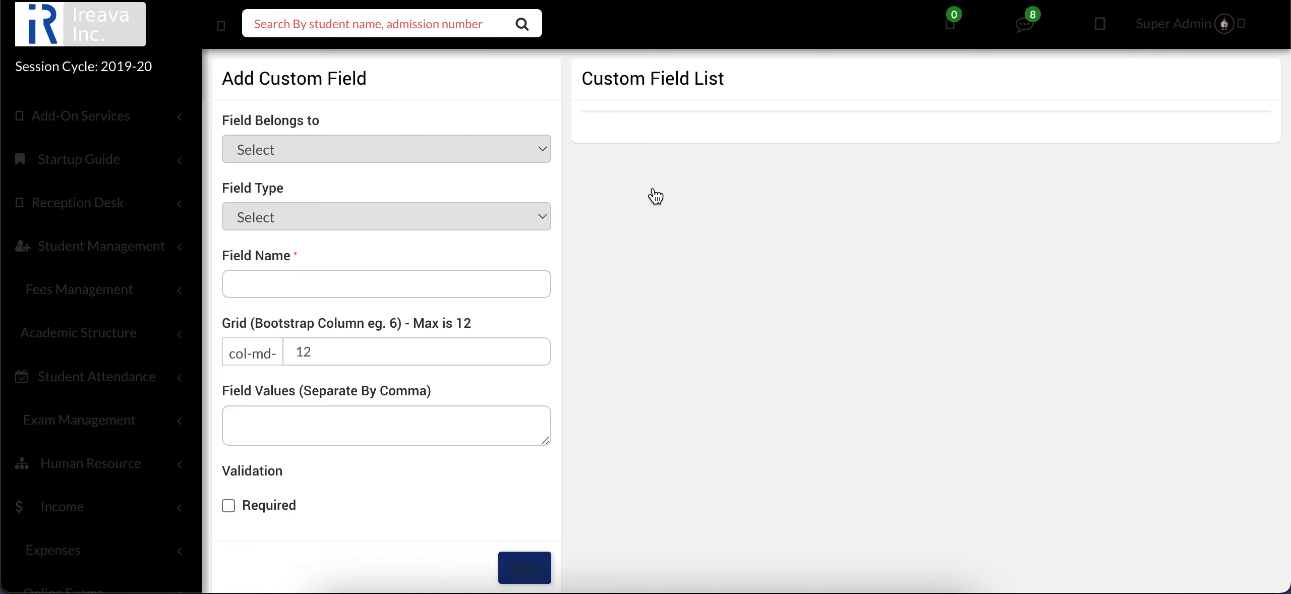
click(619, 129)
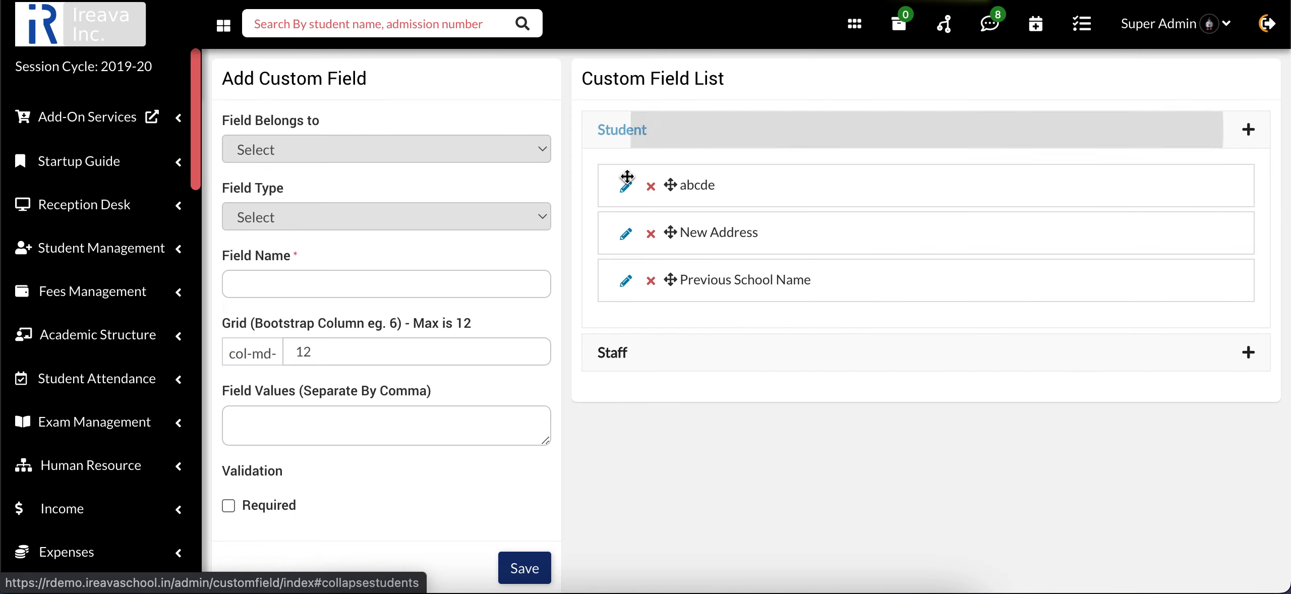
click(650, 186)
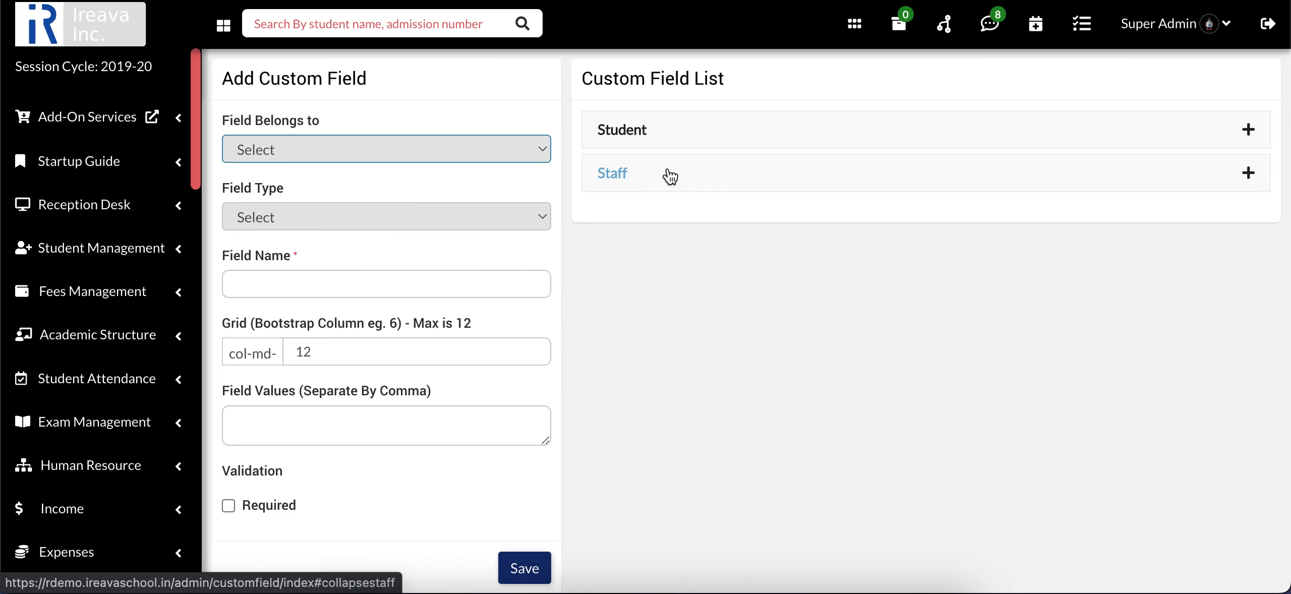
click(631, 135)
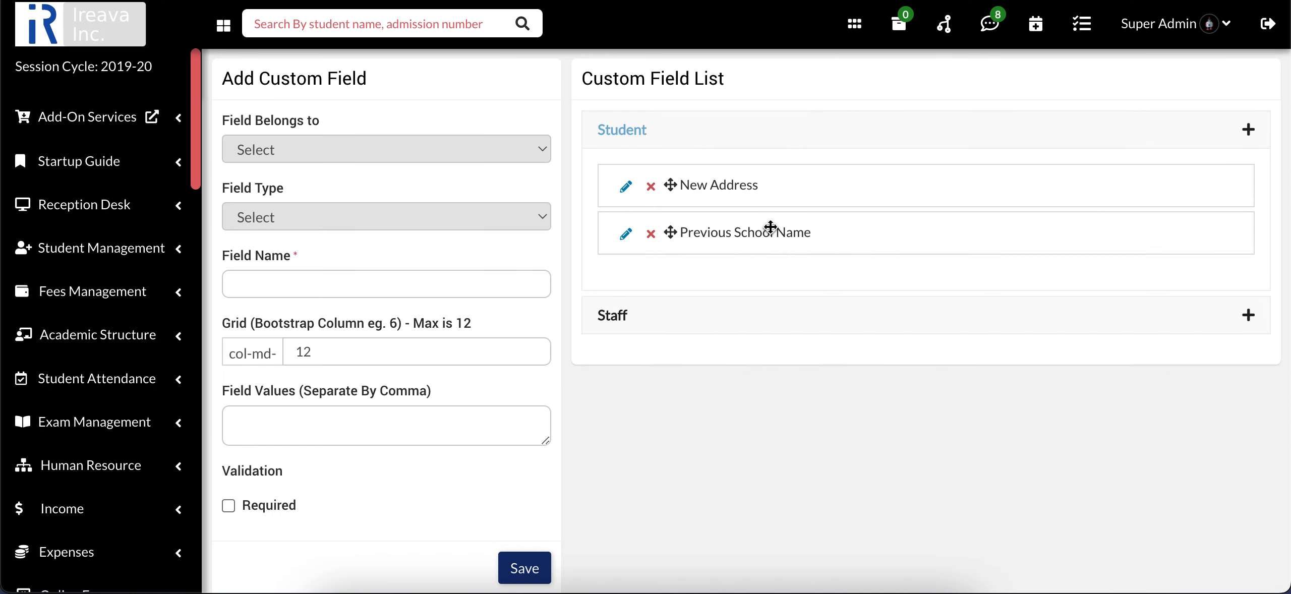
click(950, 1)
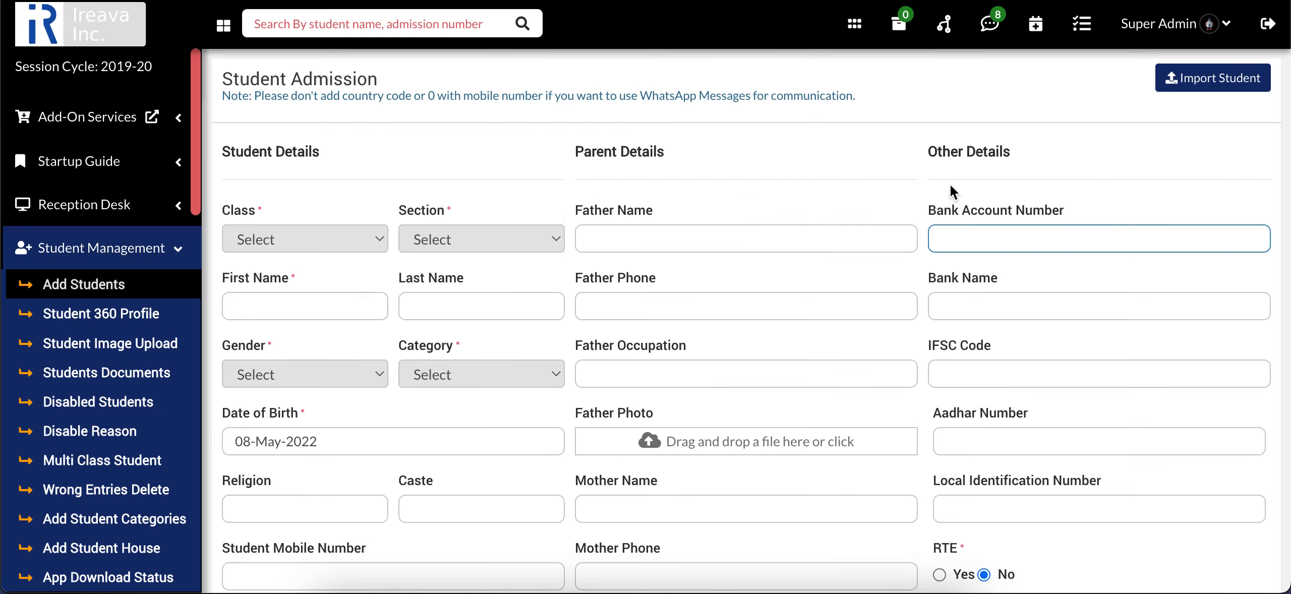
scroll(950, 186, down, 12)
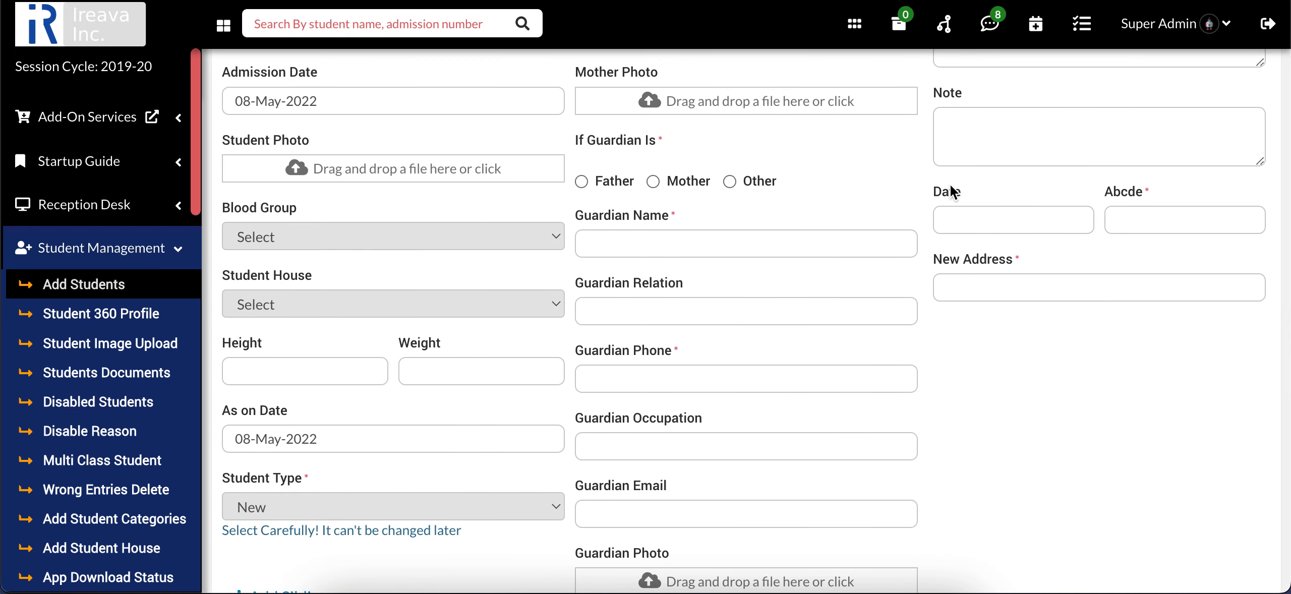
key(super+r)
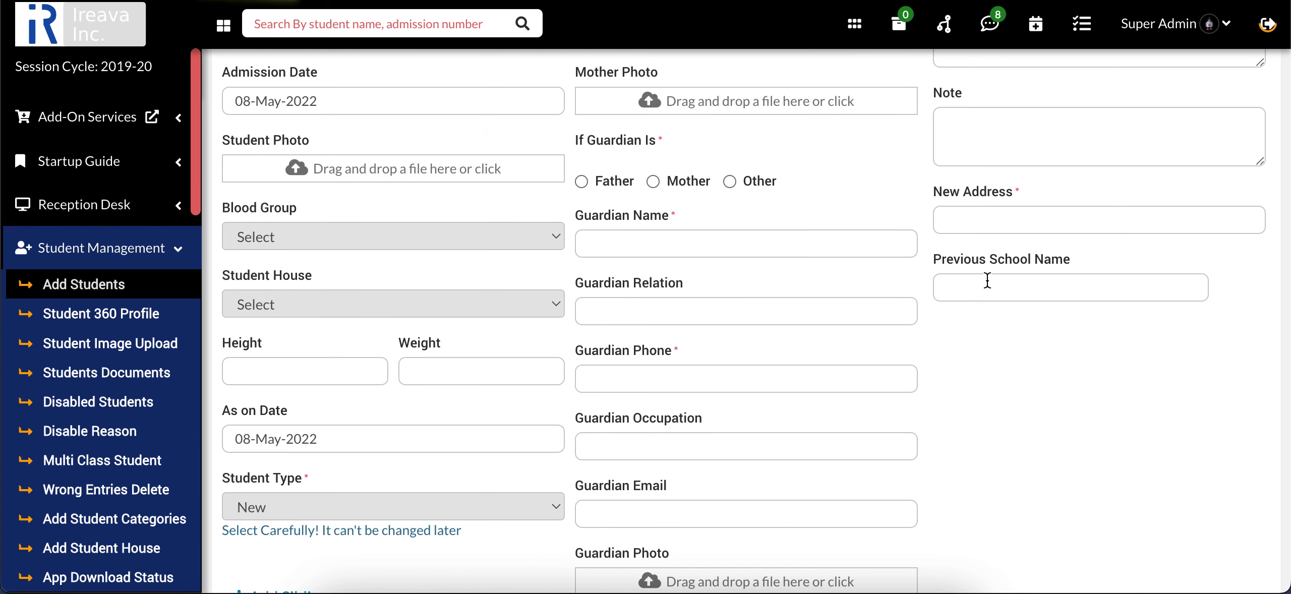
click(1002, 219)
click(911, 395)
scroll(1072, 286, up, 1)
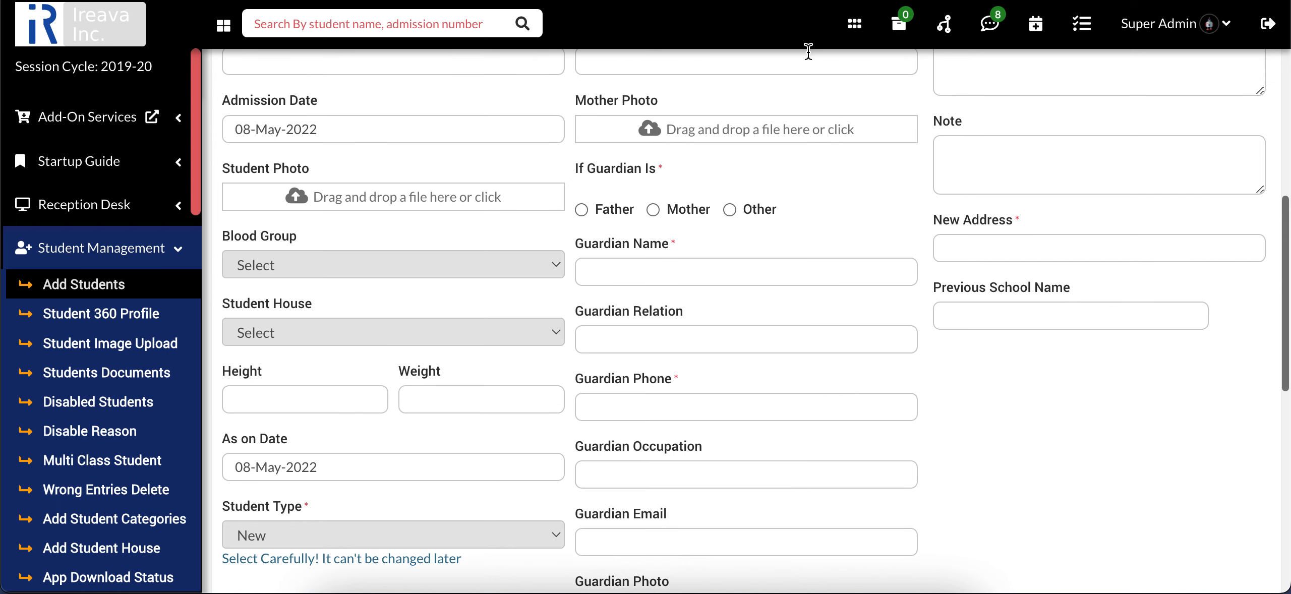
Move the New Address custom field below Previous School Name, and check the field order on the reloaded student admission form.
click(706, 1)
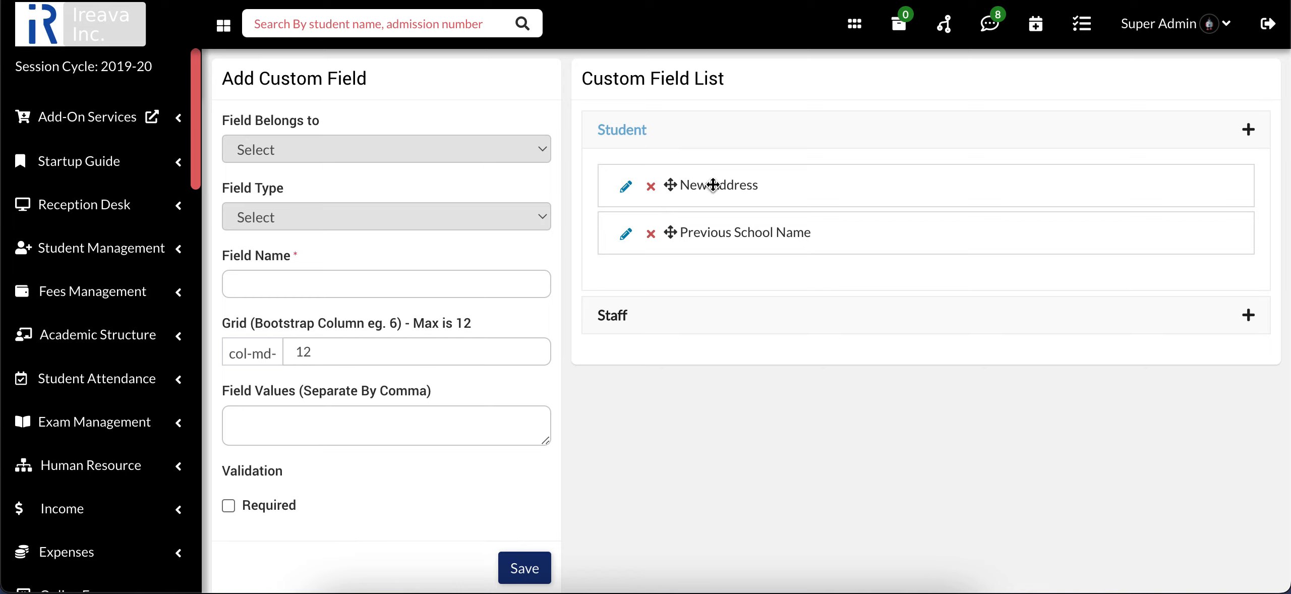
drag(712, 185, 704, 248)
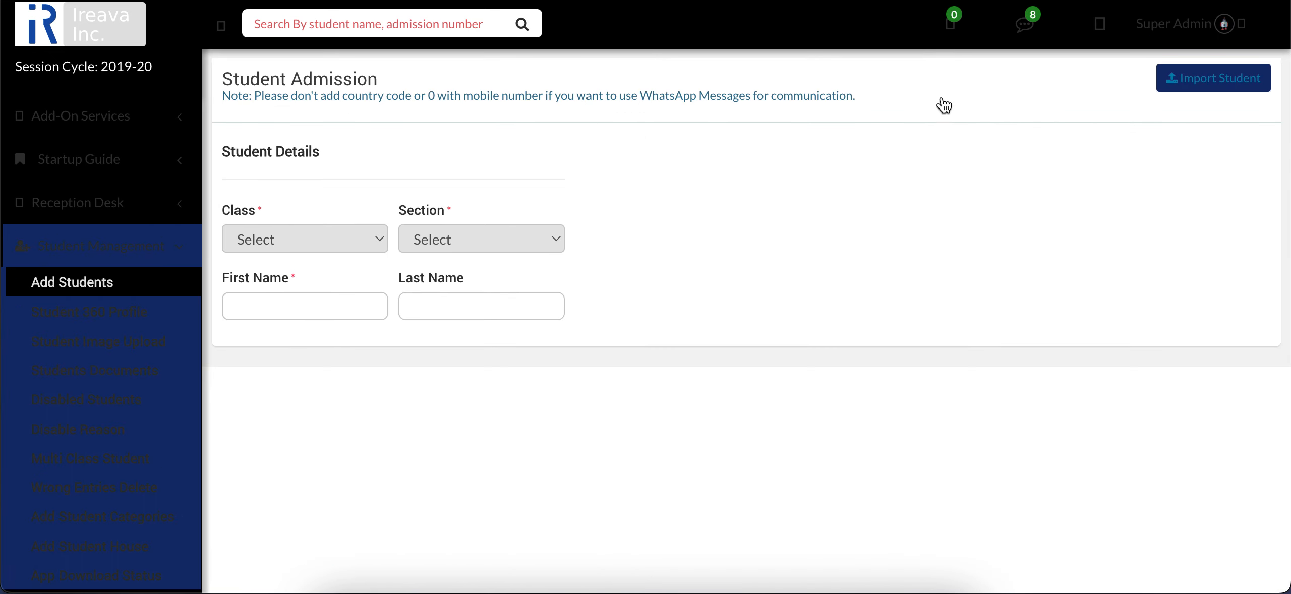
scroll(1012, 241, down, 15)
scroll(1011, 241, up, 6)
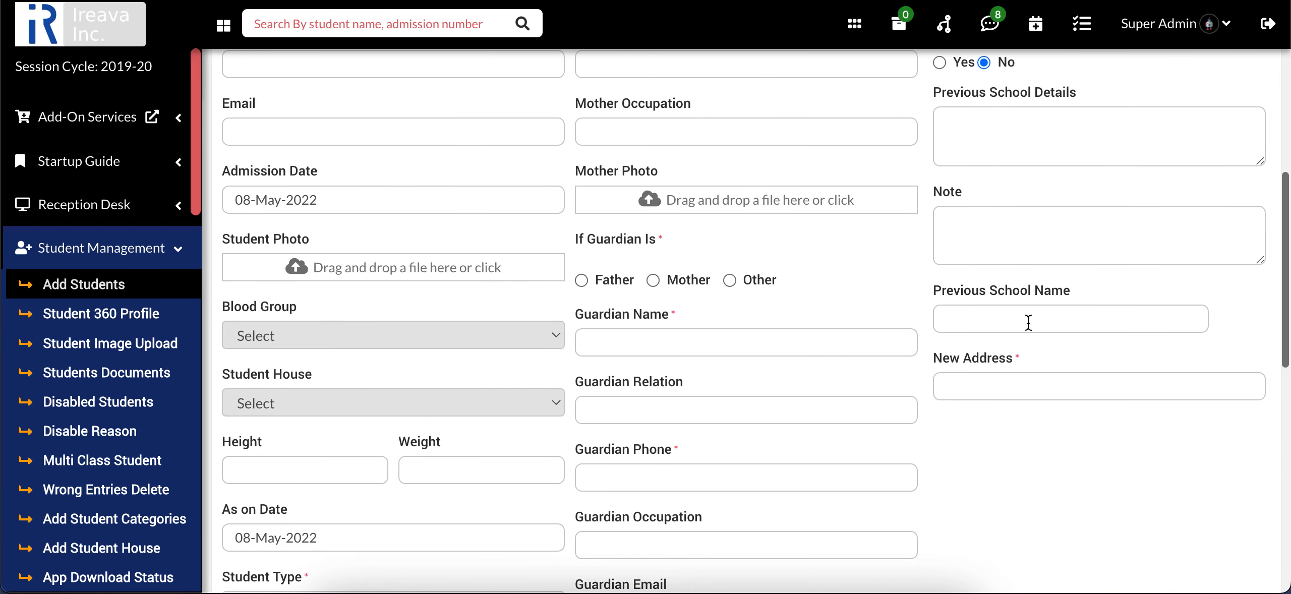
click(999, 328)
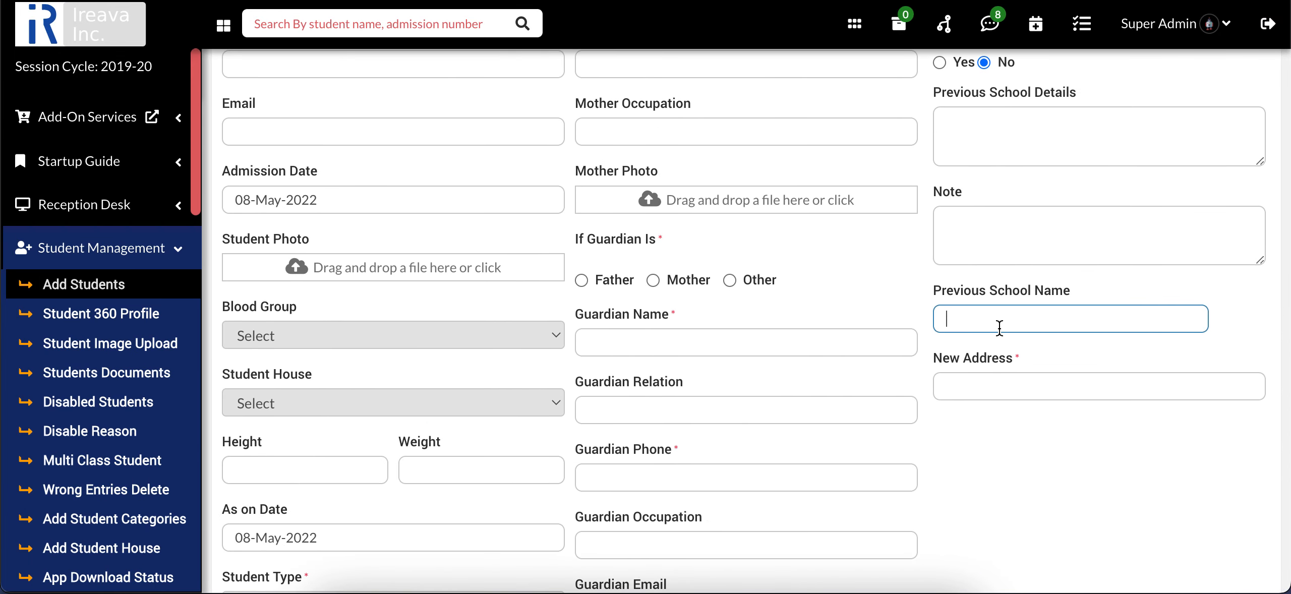
scroll(999, 328, up, 2)
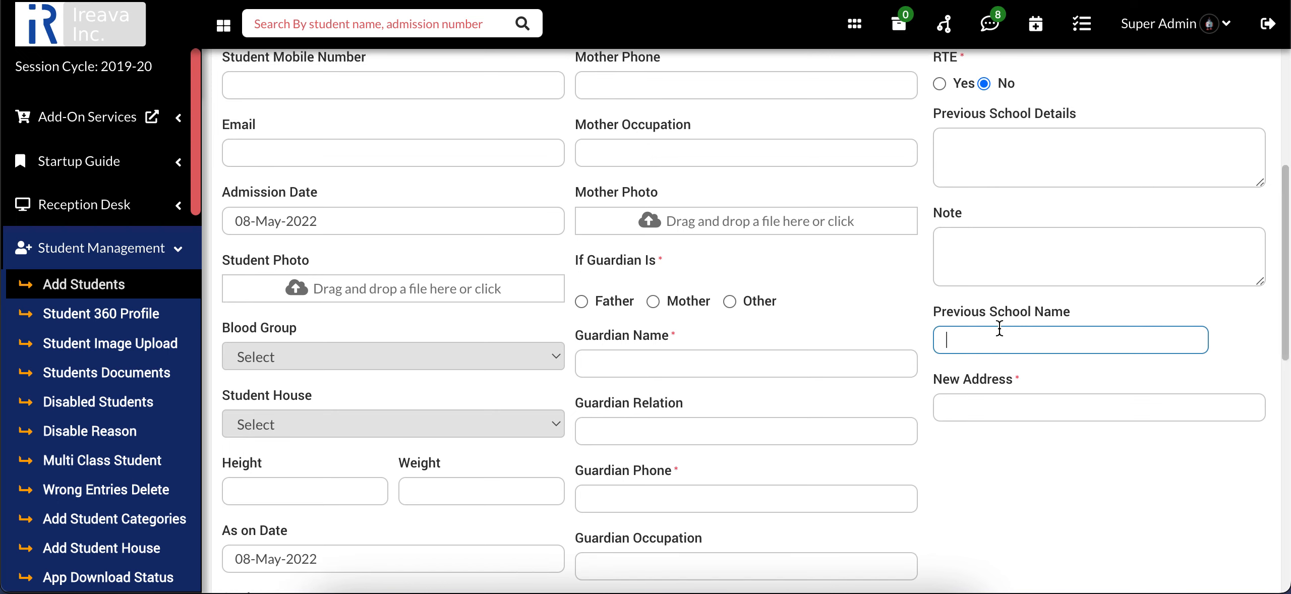
scroll(999, 329, down, 1)
scroll(998, 328, up, 5)
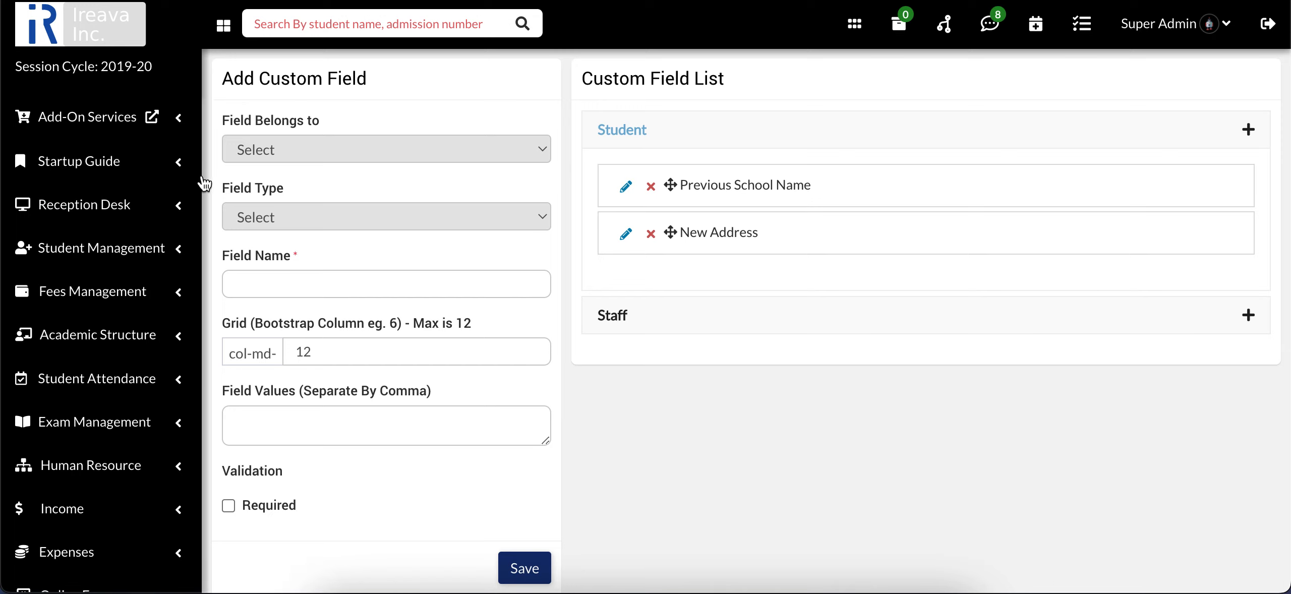
Open the section setup and the class setup pages of the academic structure.
drag(197, 166, 201, 247)
scroll(166, 249, up, 5)
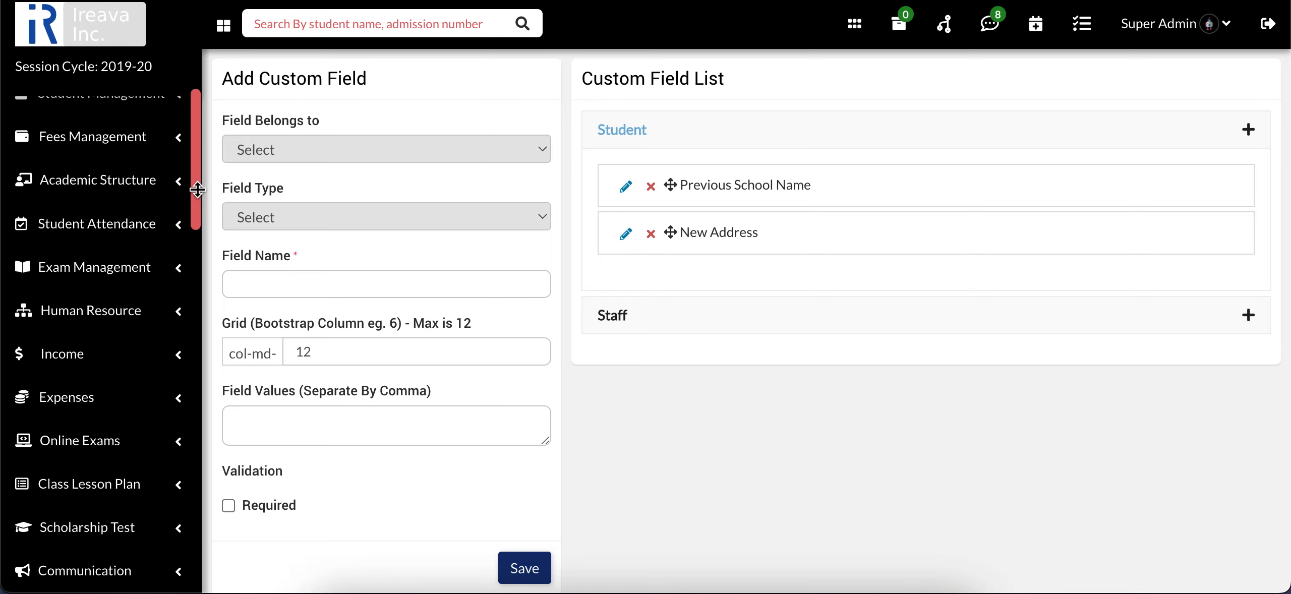
click(148, 252)
scroll(144, 373, down, 5)
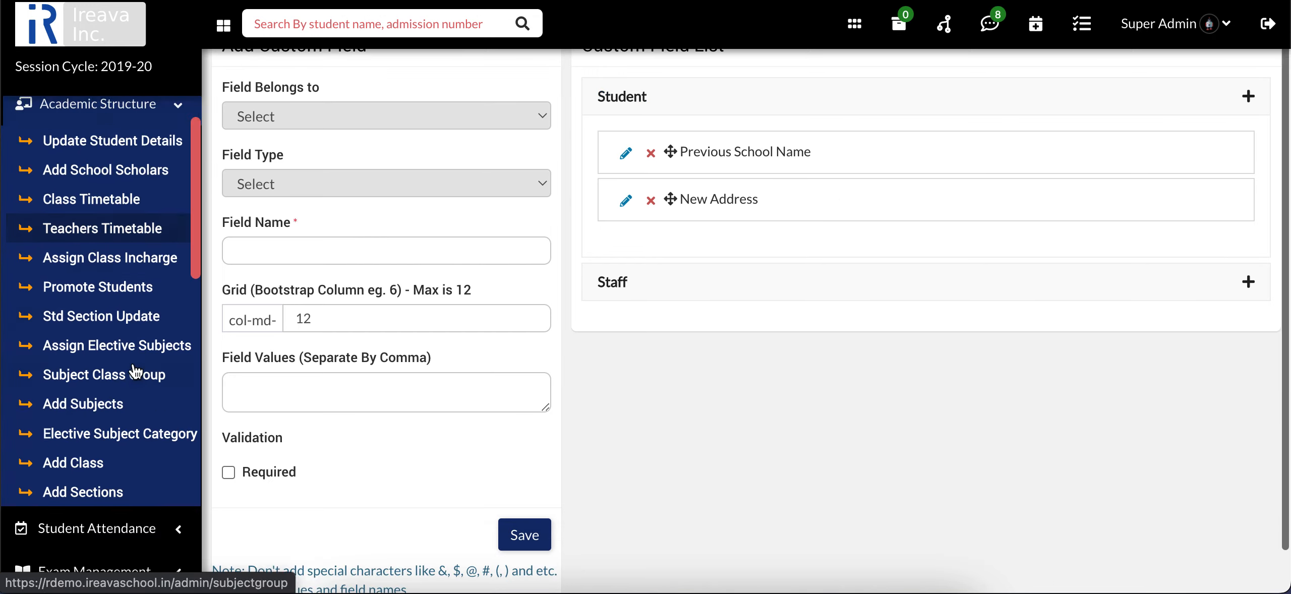
click(82, 463)
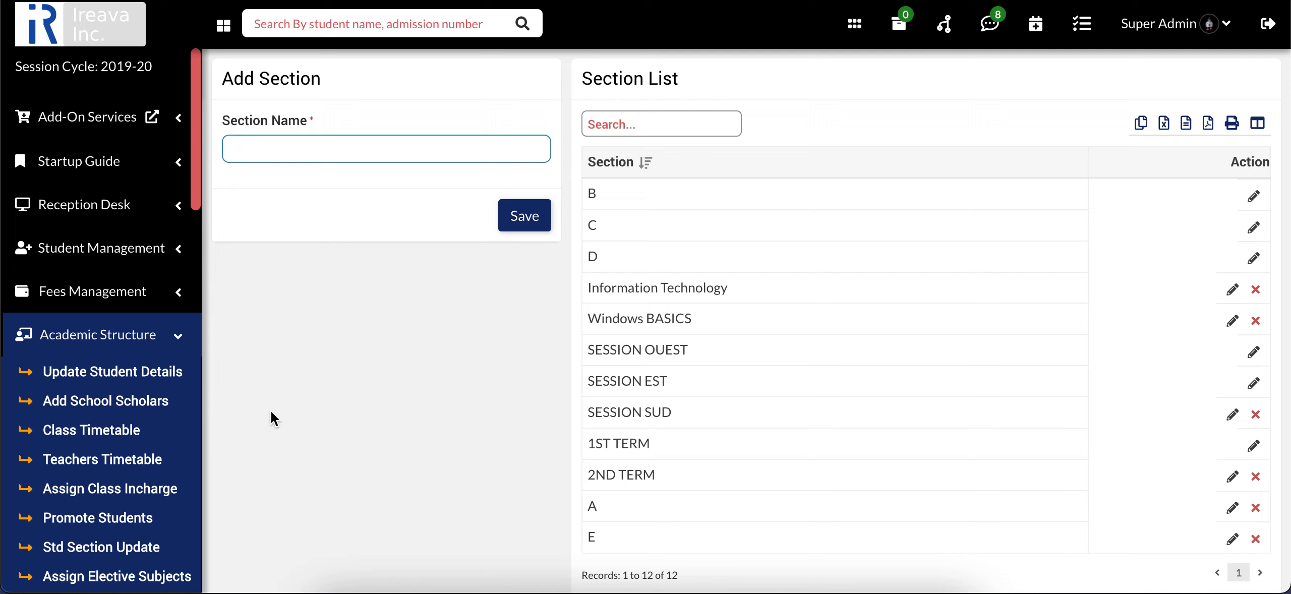
drag(198, 207, 205, 295)
click(104, 368)
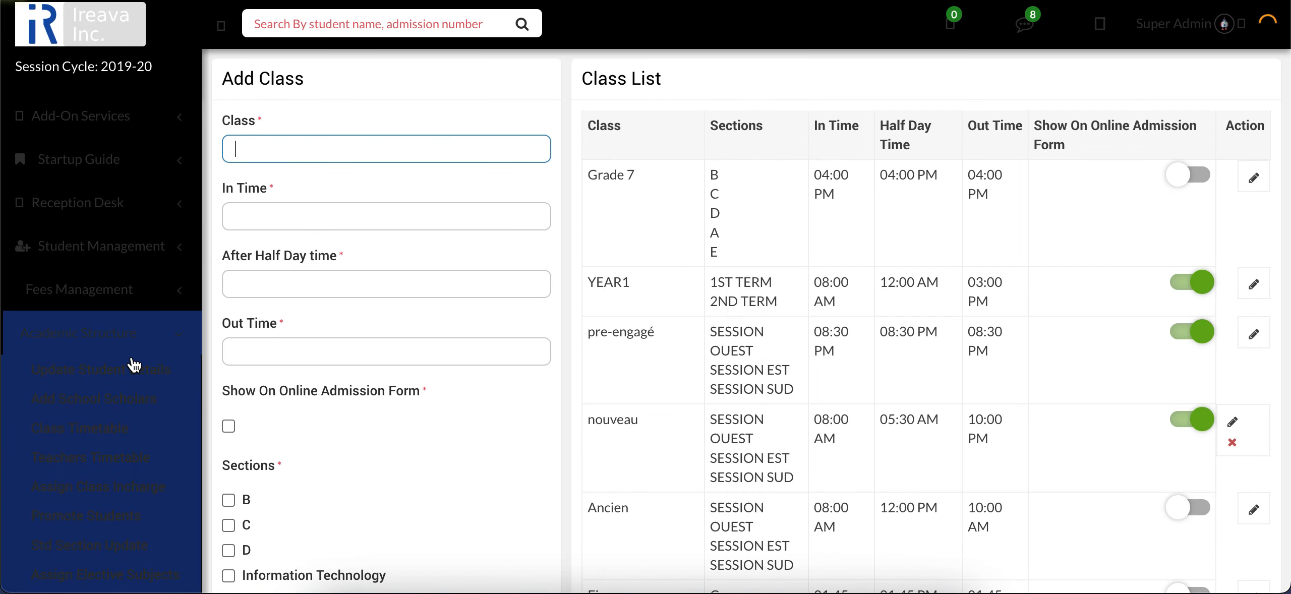
Enter "Class 1" as the name of a new class and review its time settings.
scroll(424, 316, down, 1)
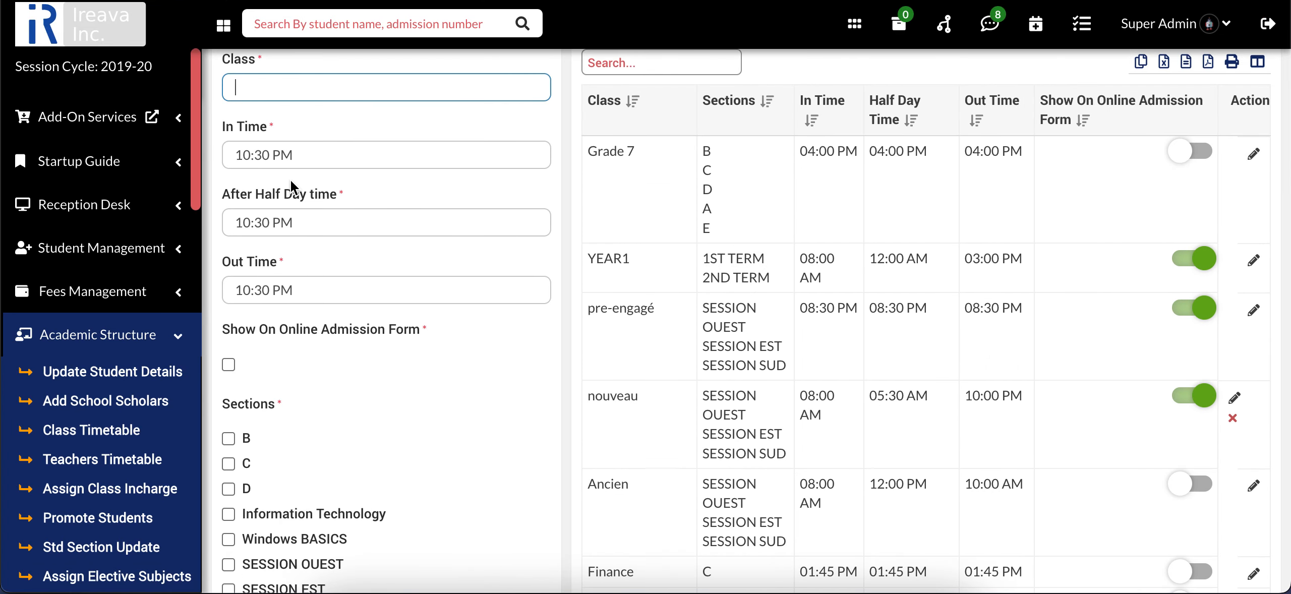
scroll(291, 179, up, 1)
text(Class 1)
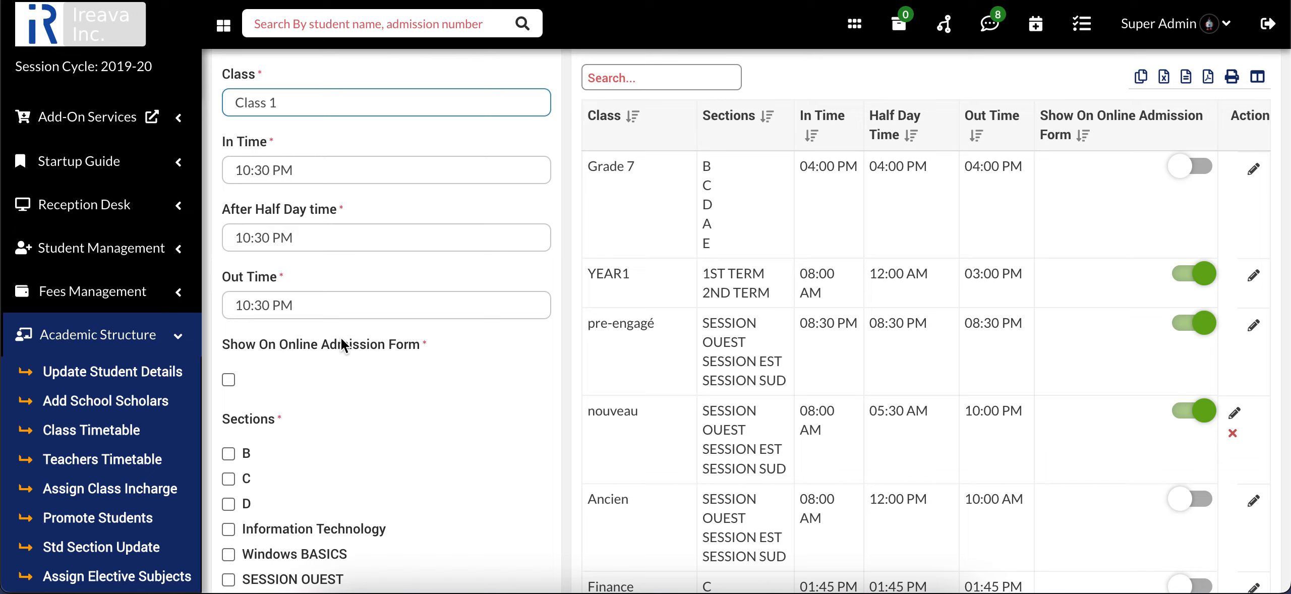
scroll(269, 291, down, 3)
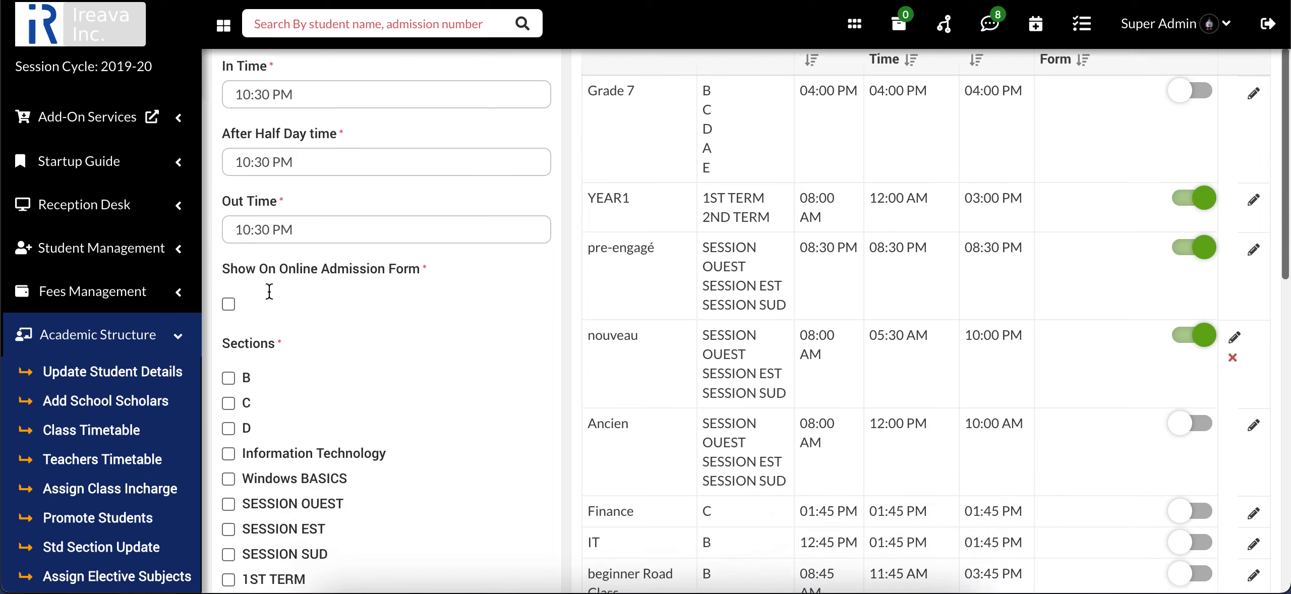
scroll(337, 208, up, 2)
scroll(308, 263, down, 1)
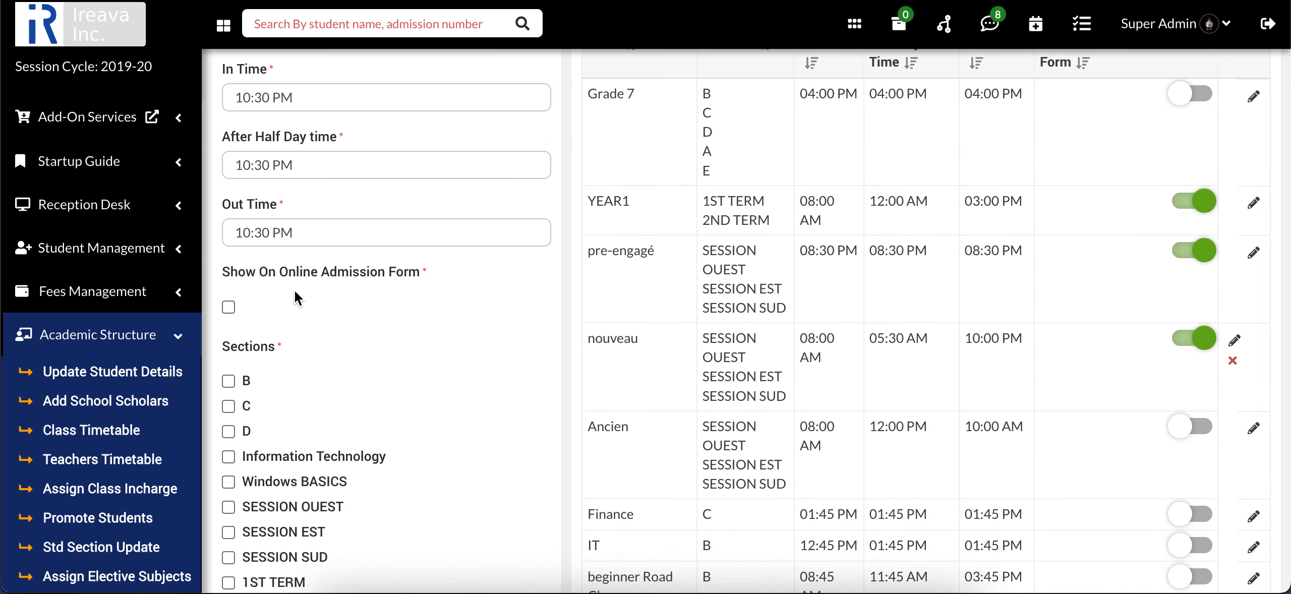
Assign sections B, C and D to the new class, leaving it off the online admission form.
click(229, 307)
scroll(230, 309, down, 2)
click(230, 307)
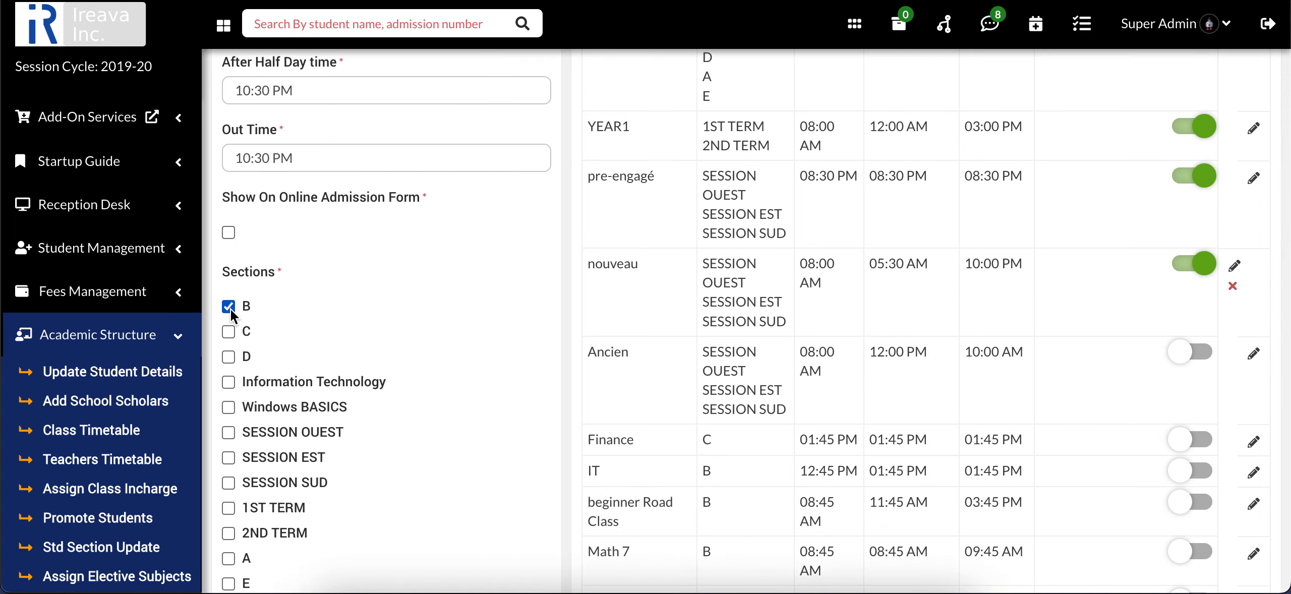
click(230, 333)
click(247, 359)
scroll(247, 359, down, 10)
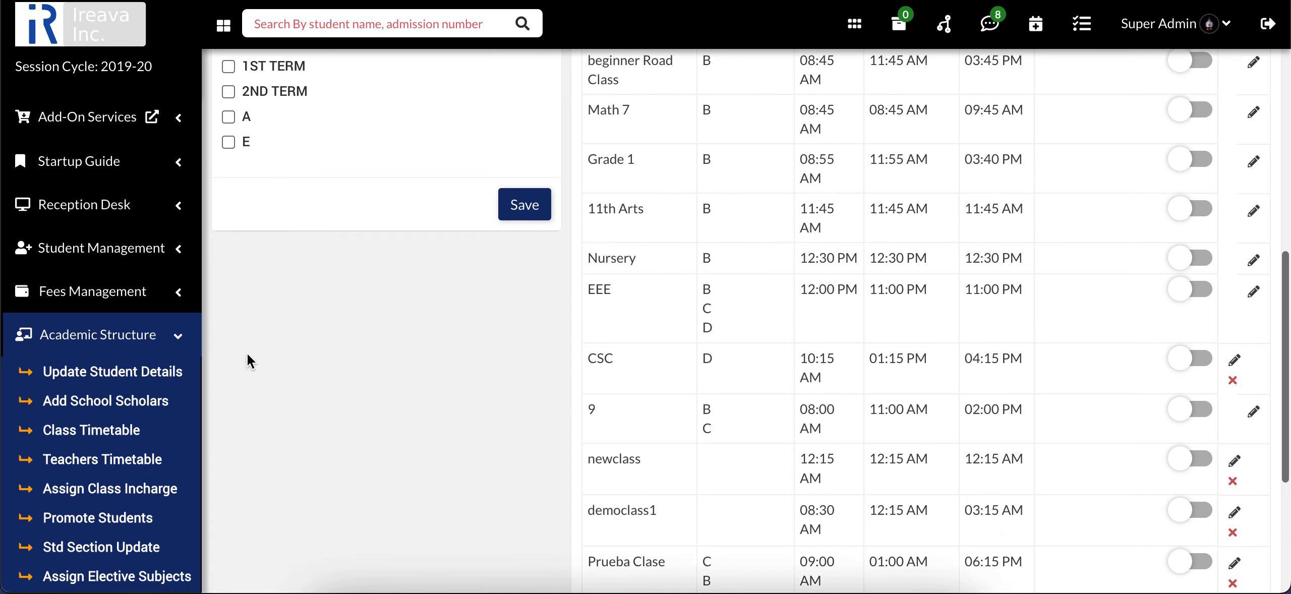
click(536, 188)
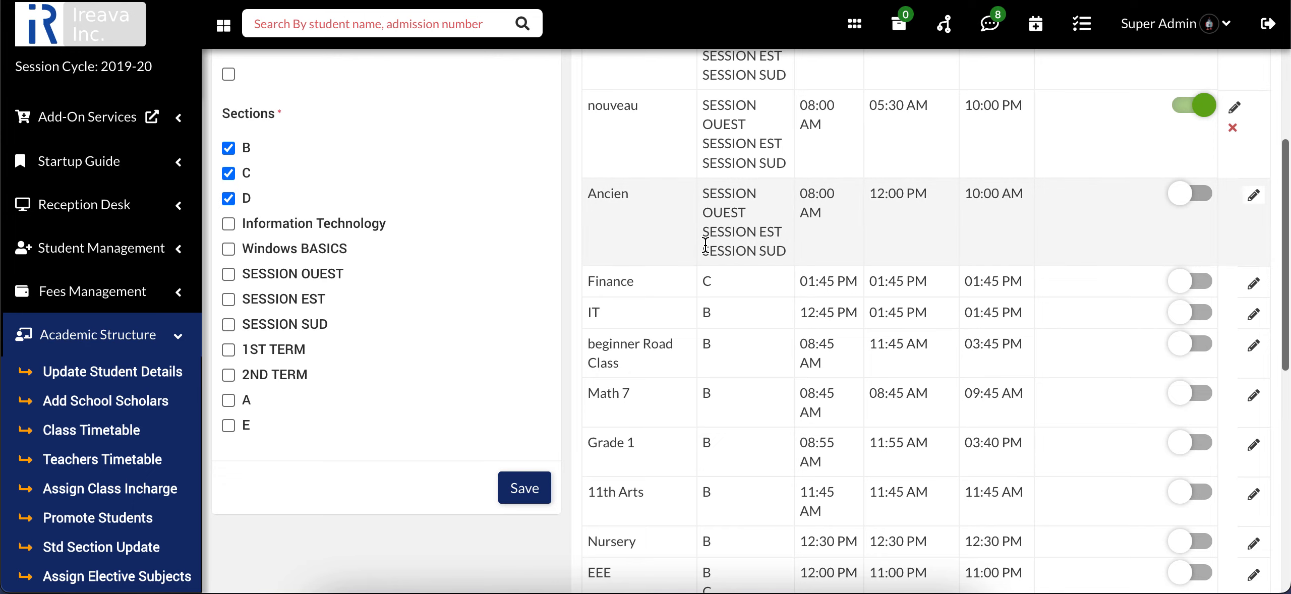
Open the student import page from the student admission form and download the sample import file.
scroll(705, 244, down, 10)
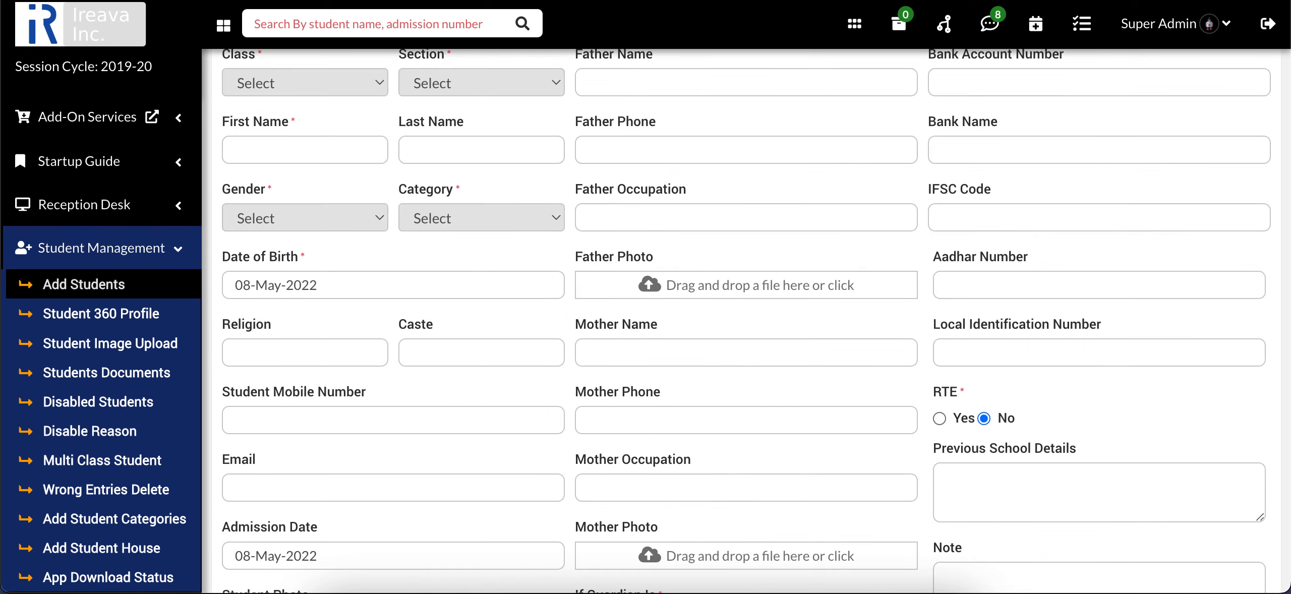
scroll(782, 209, up, 3)
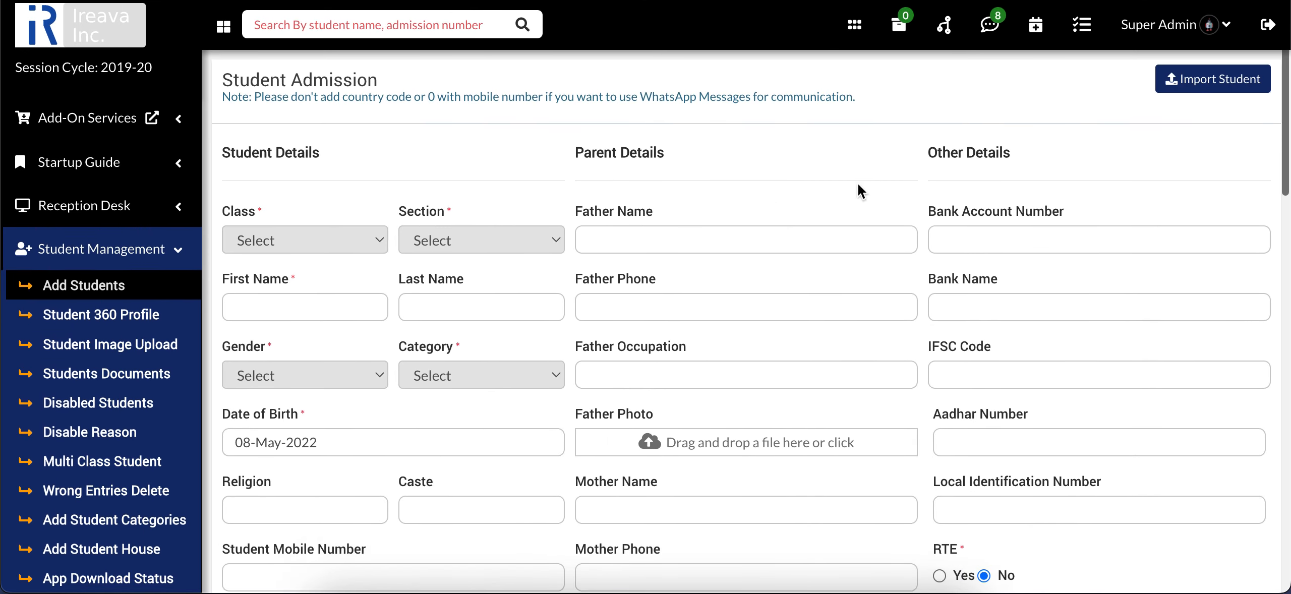
click(1195, 88)
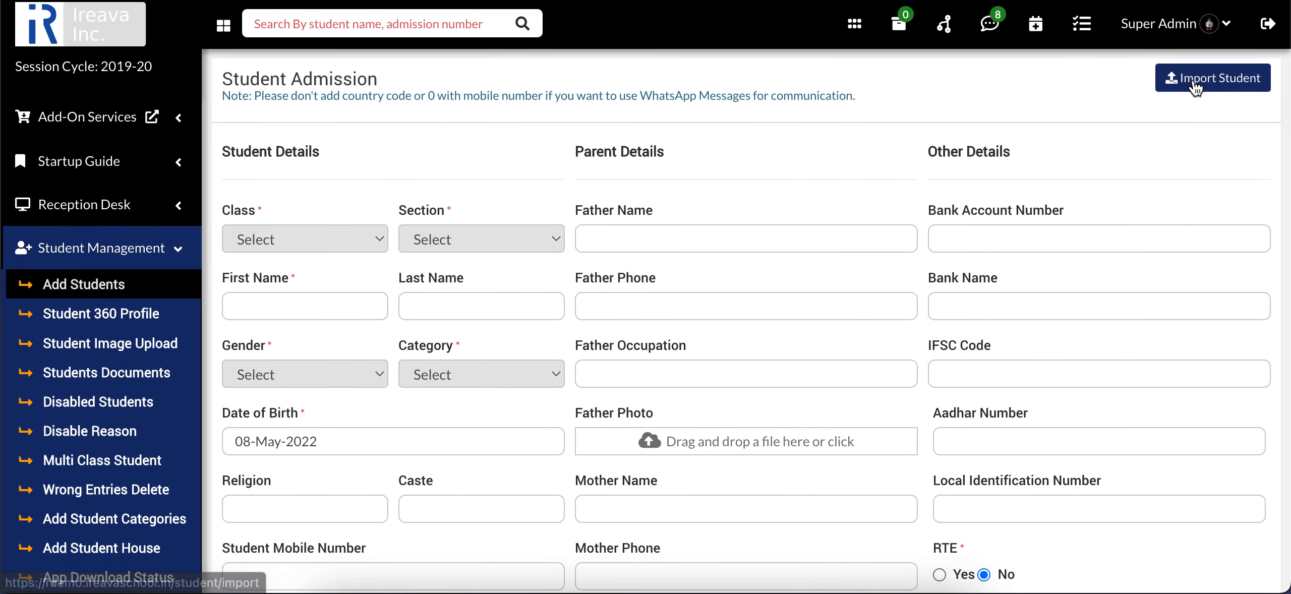
scroll(486, 357, down, 3)
scroll(758, 298, up, 5)
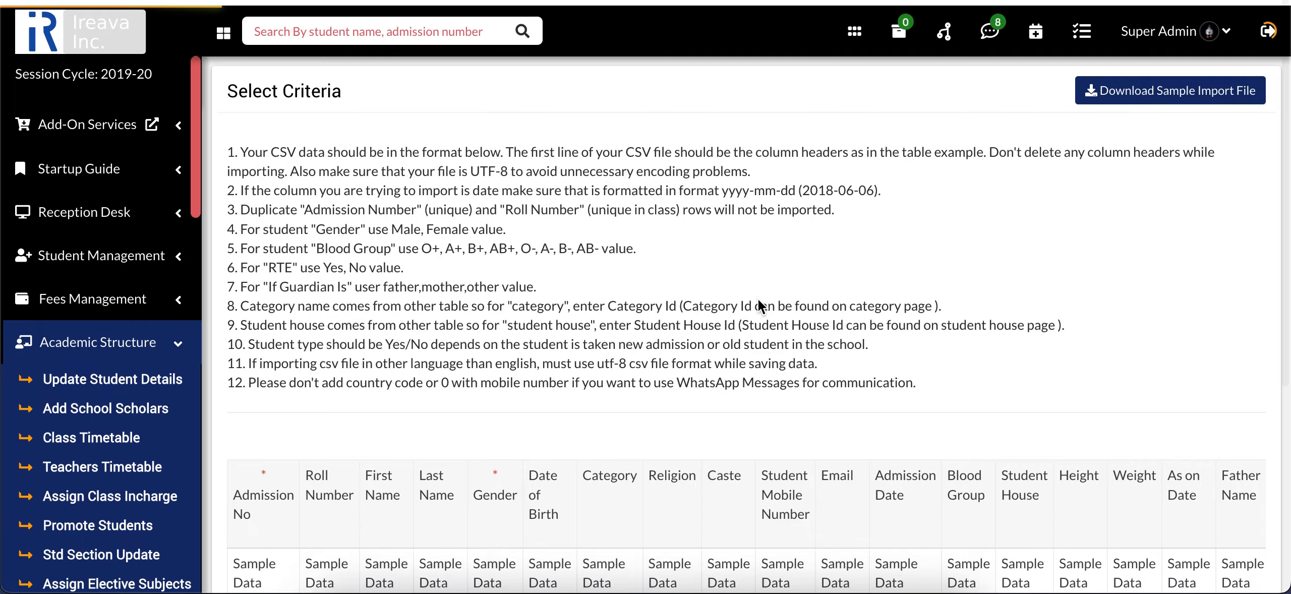
click(1149, 87)
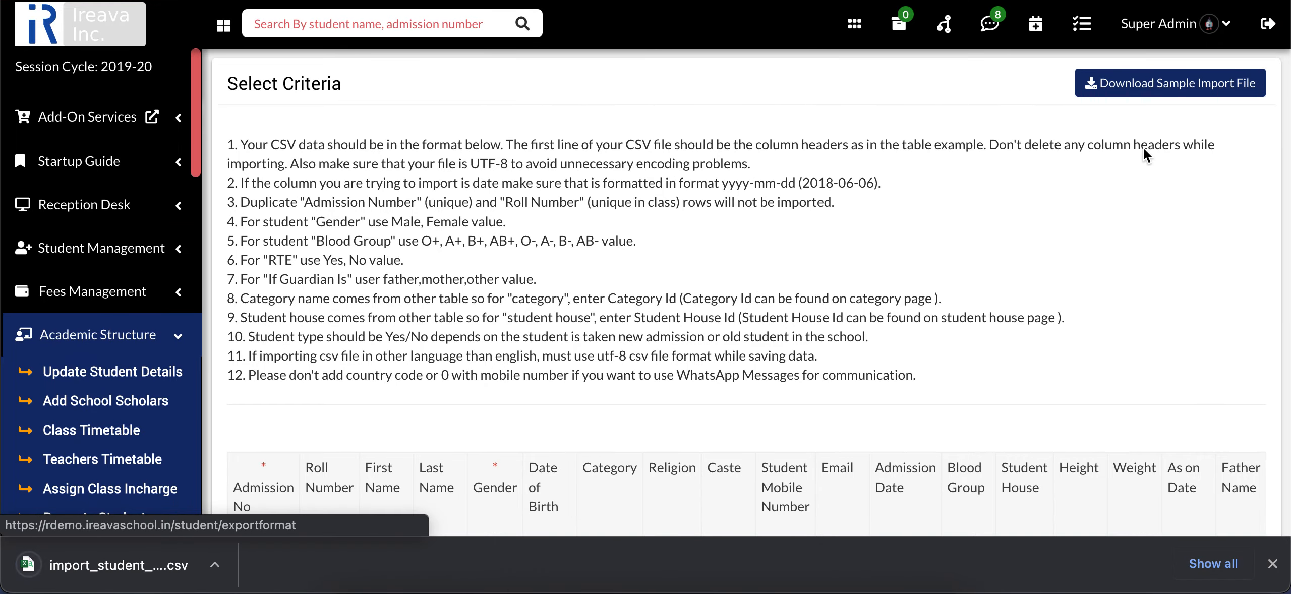
Review the twelve CSV formatting instructions and switch to Finder to locate import_student_sample_file.csv in the Downloads folder.
drag(950, 383, 271, 127)
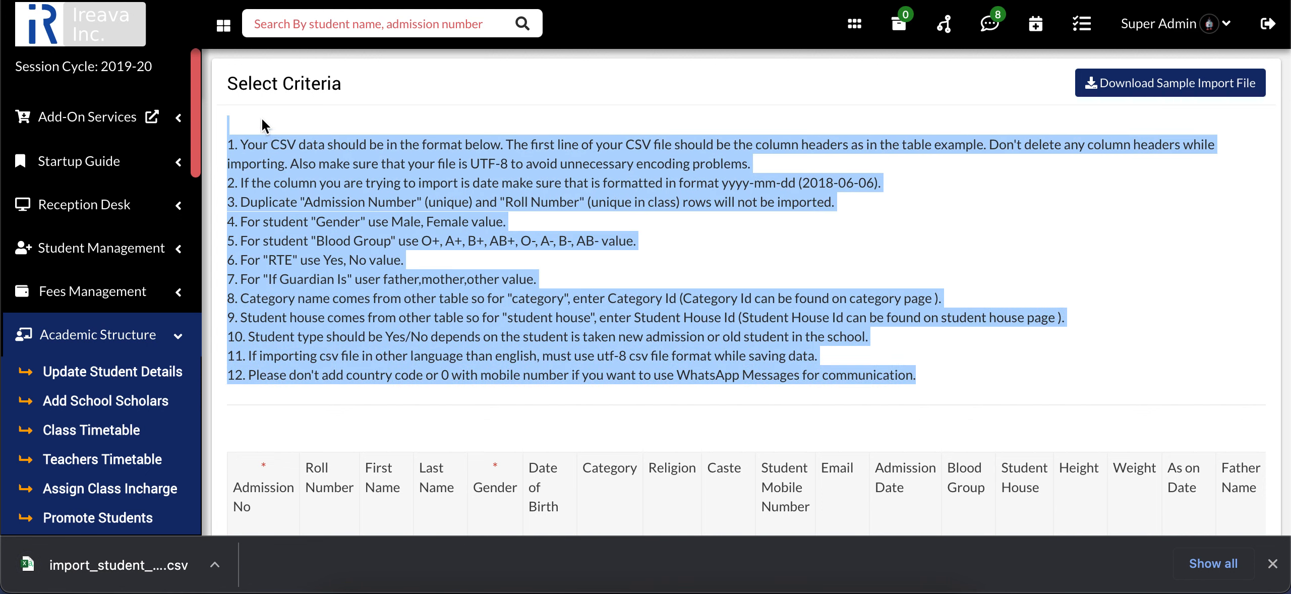
click(262, 119)
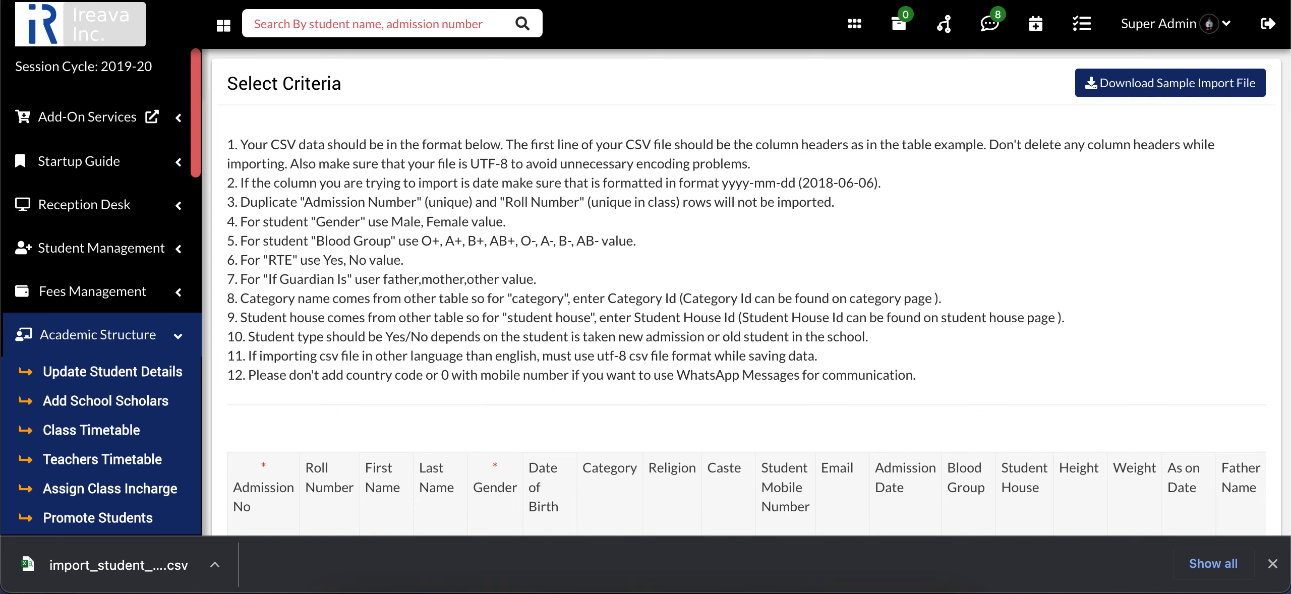
click(351, 580)
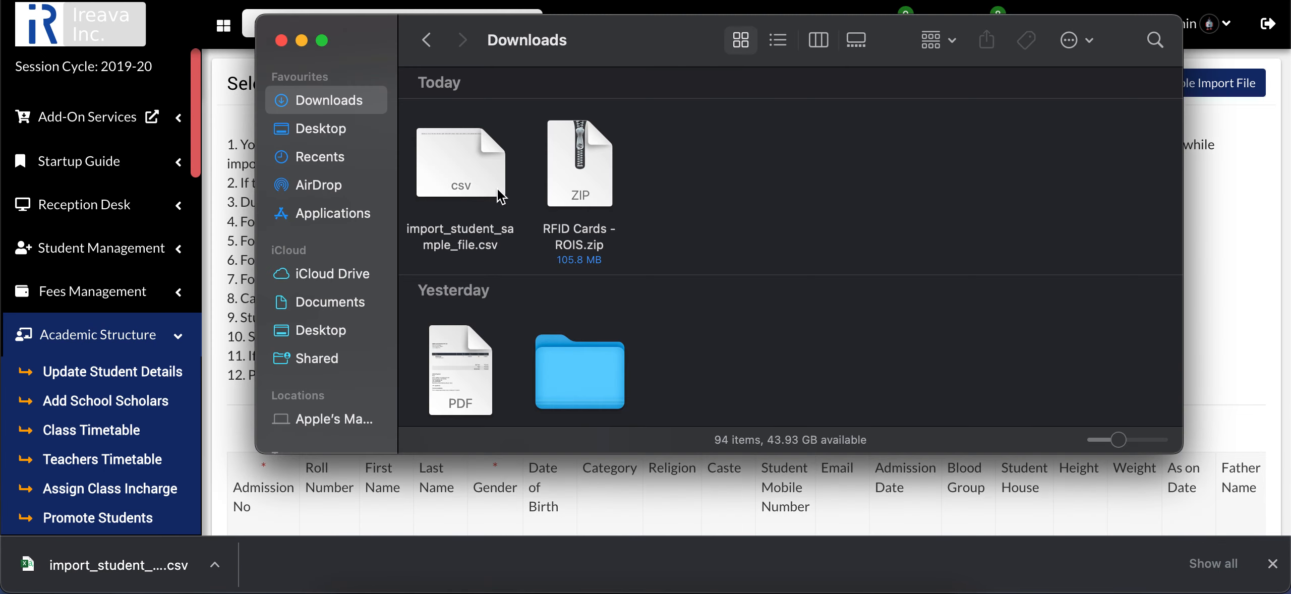
Open import_student_sample_file.csv from the Downloads folder in Excel and look across its column headers.
click(476, 167)
double_click(476, 165)
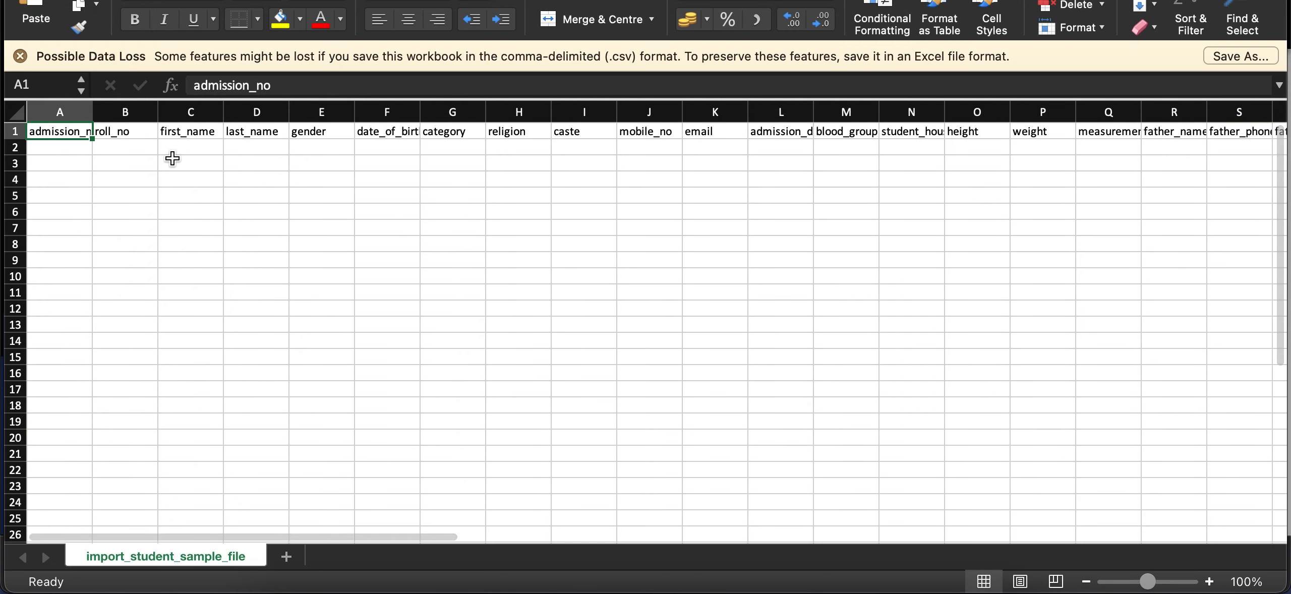
click(173, 158)
scroll(273, 151, right, 15)
scroll(274, 152, left, 3)
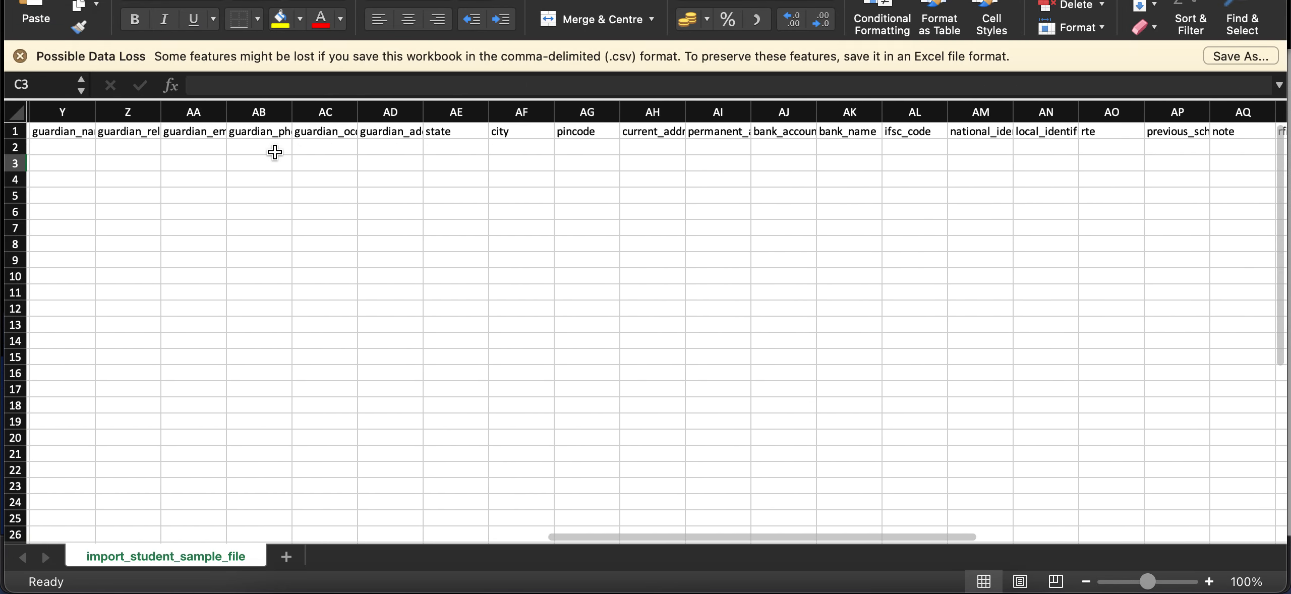
scroll(274, 152, right, 10)
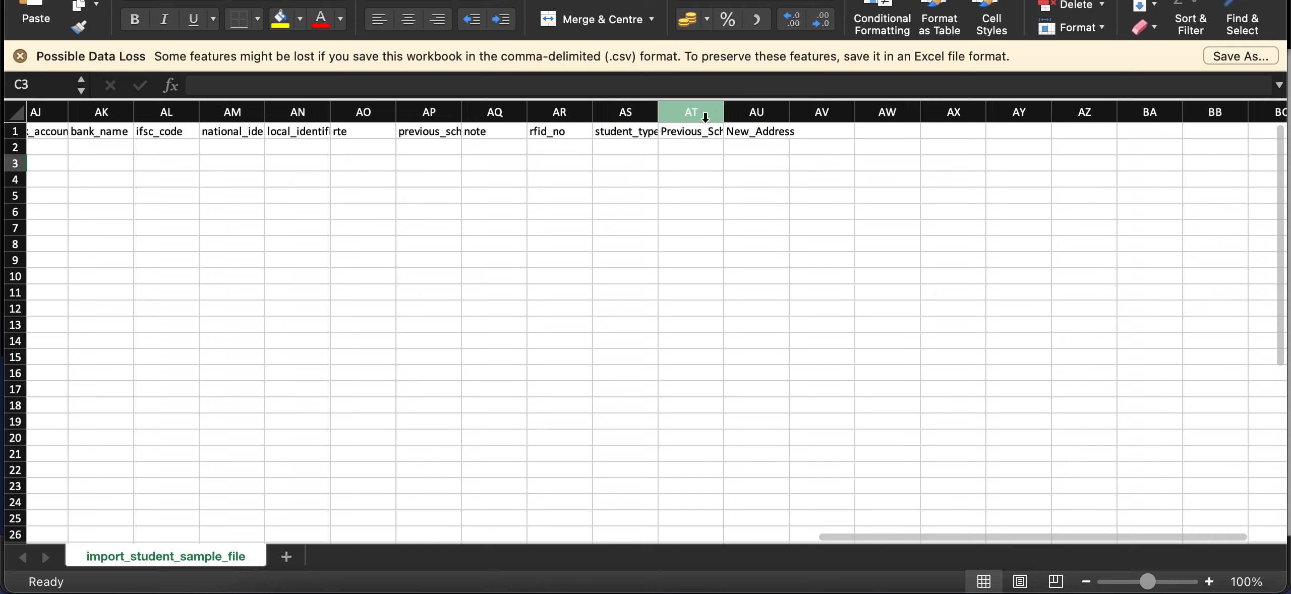
Inspect the custom field headers Previous_School_Name and New_Address, dismissing the data loss notice.
click(691, 131)
key(Right)
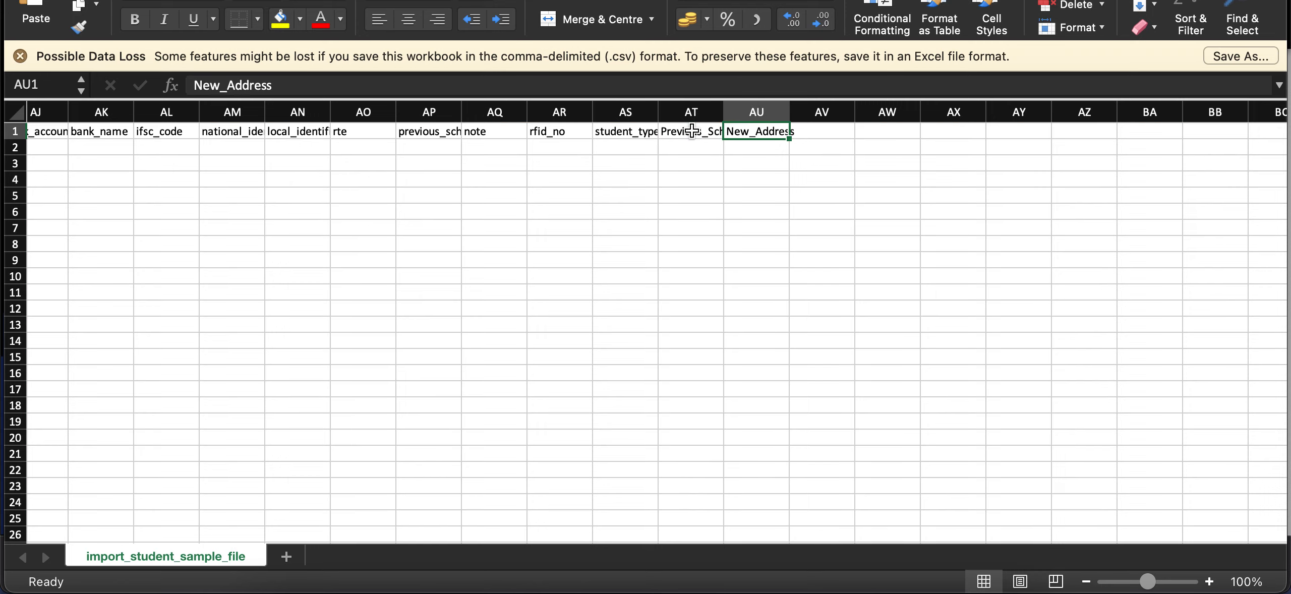
click(20, 56)
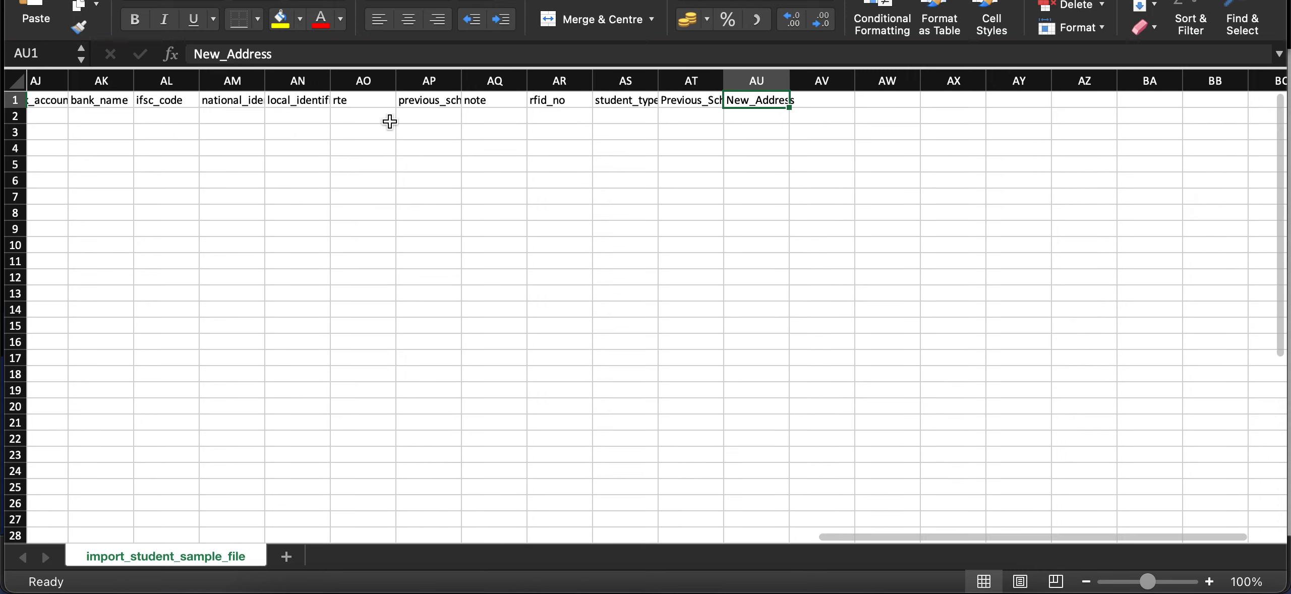
key(Left)
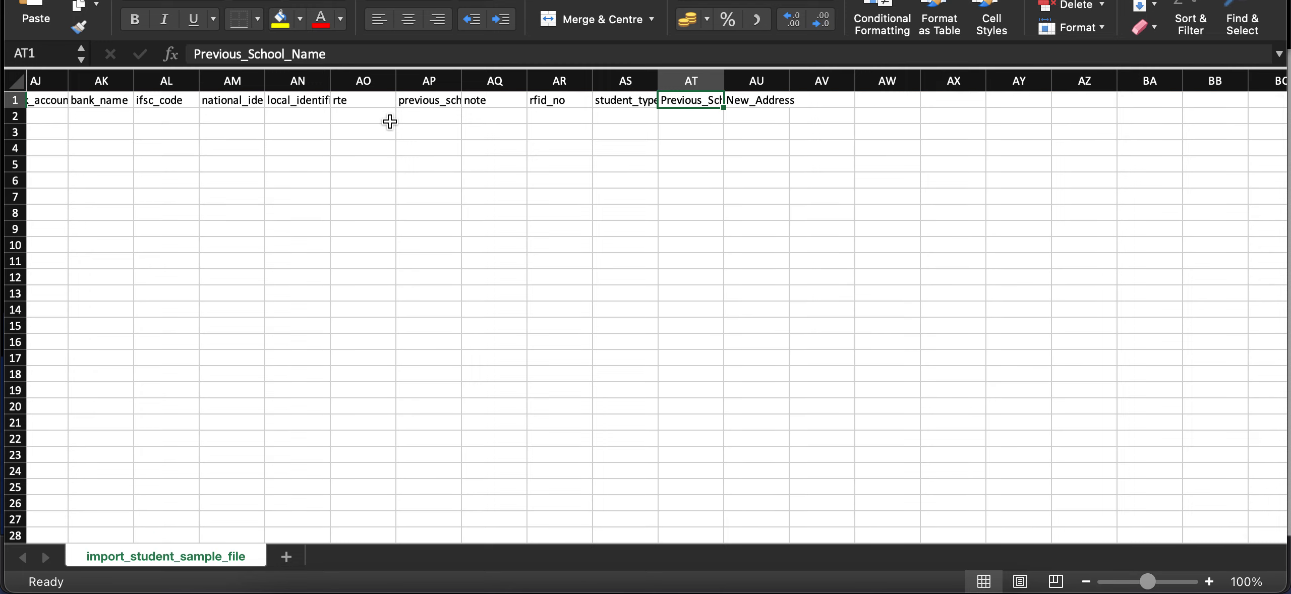
scroll(390, 121, left, 15)
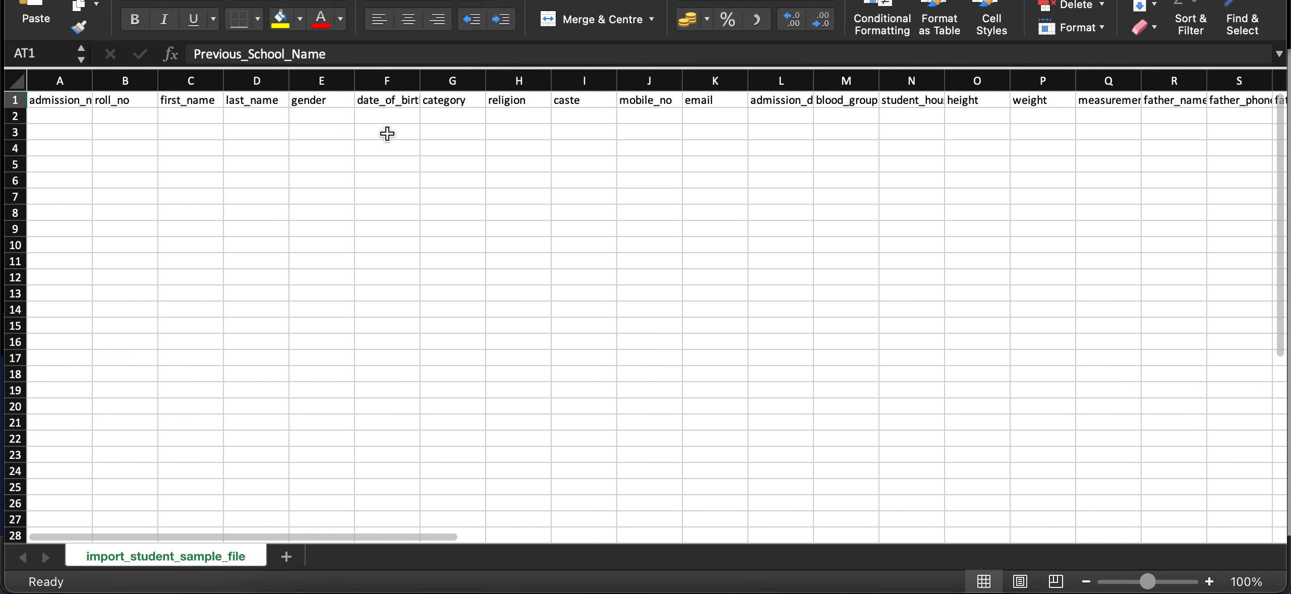
Switch to Chrome and review the CSV formatting instructions and sample data table on the student import page.
key(super+Tab)
key(super+Tab)
key(super+Tab)
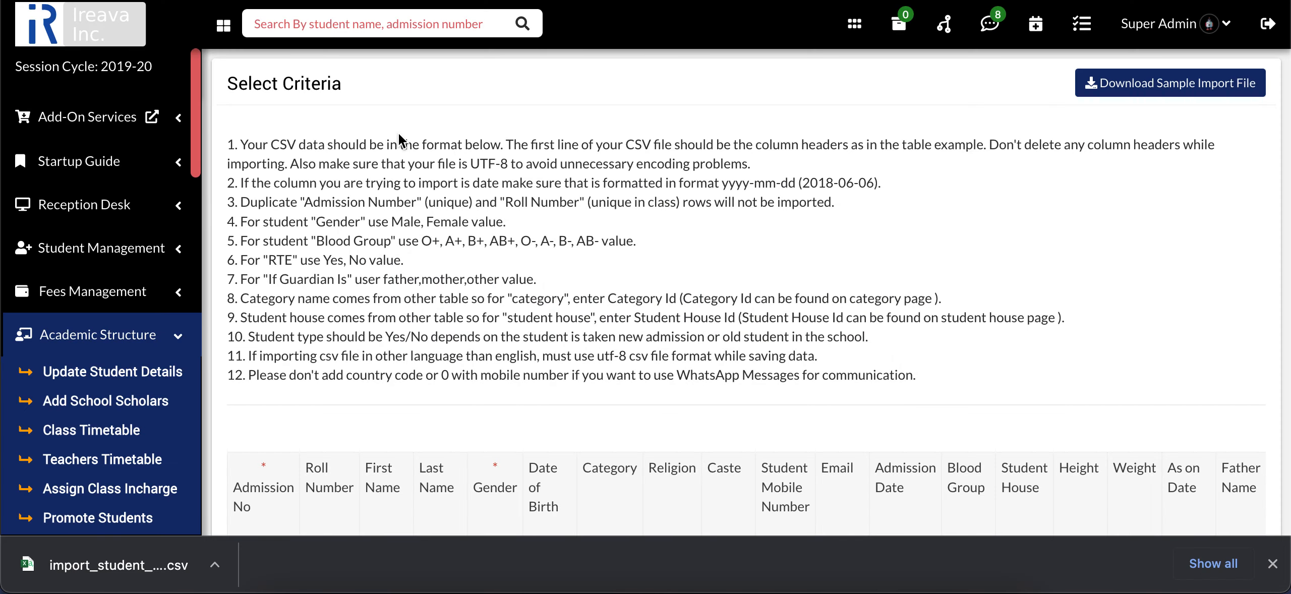
scroll(472, 242, down, 5)
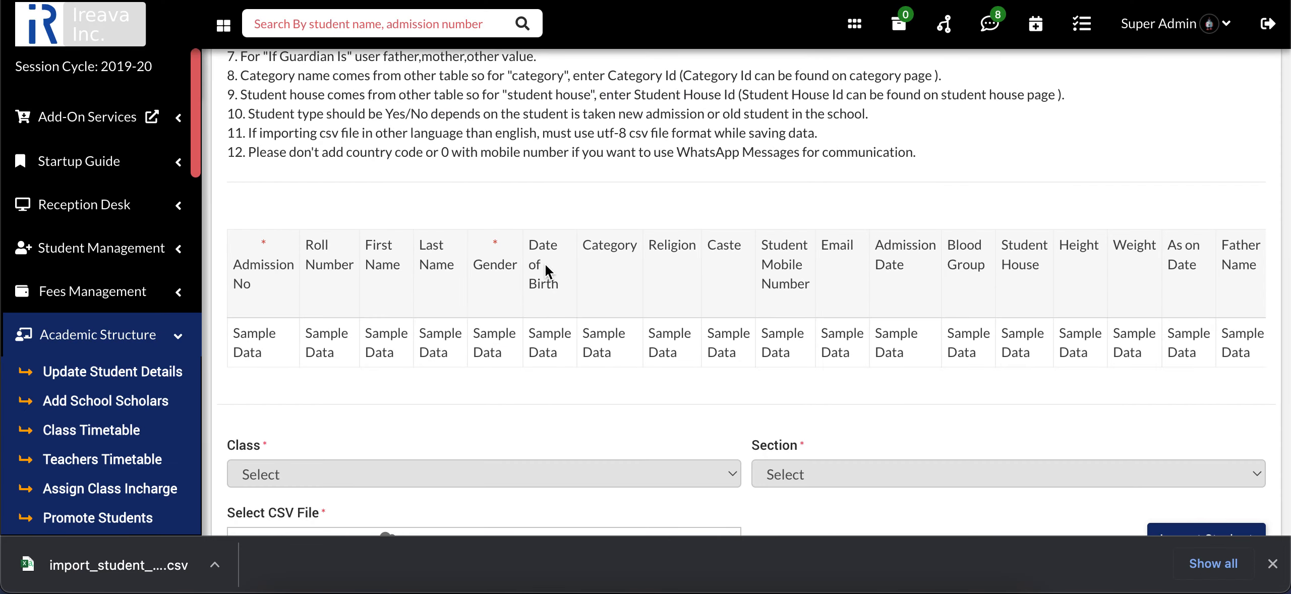
scroll(544, 264, up, 2)
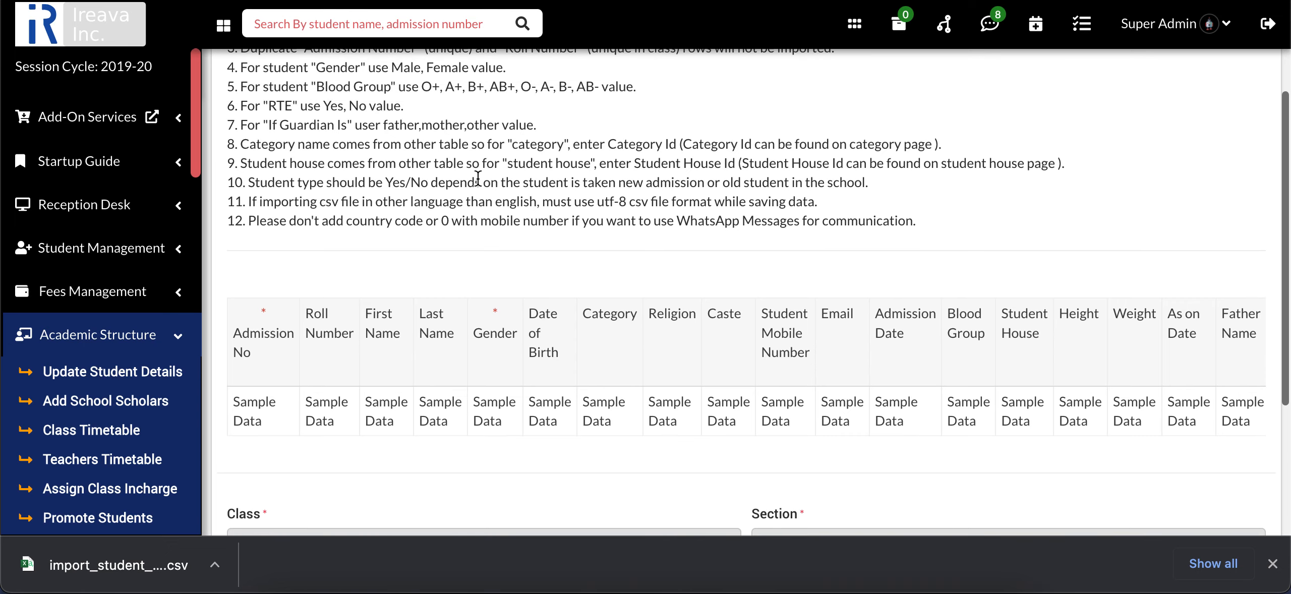
scroll(306, 206, up, 2)
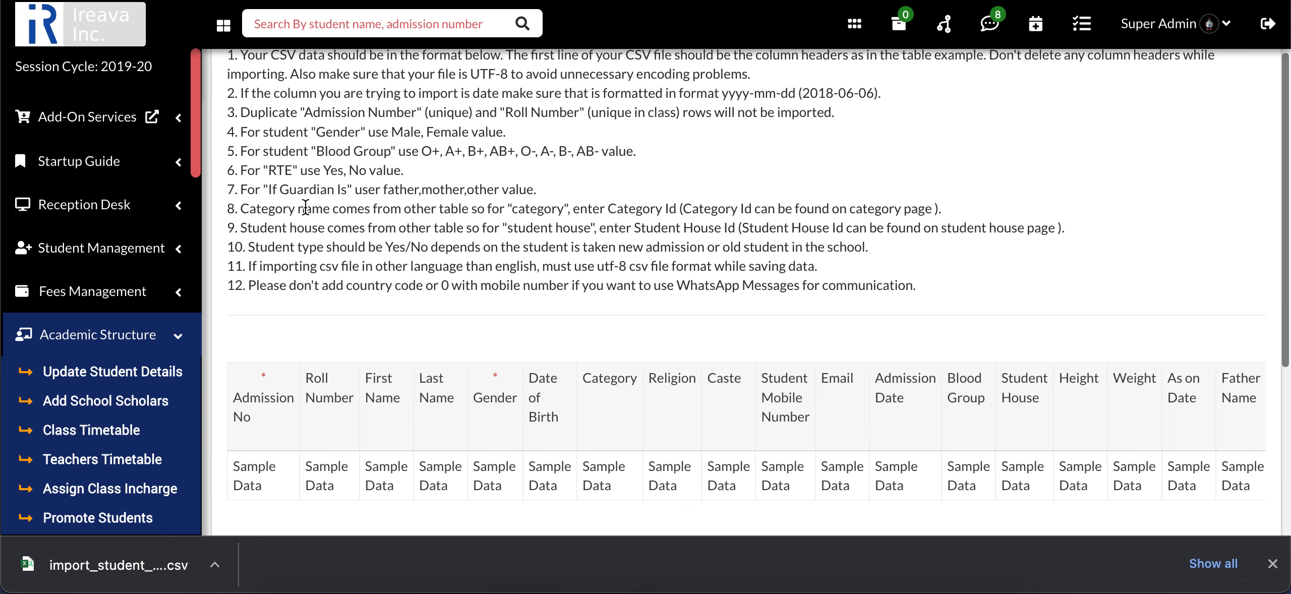
scroll(306, 207, up, 1)
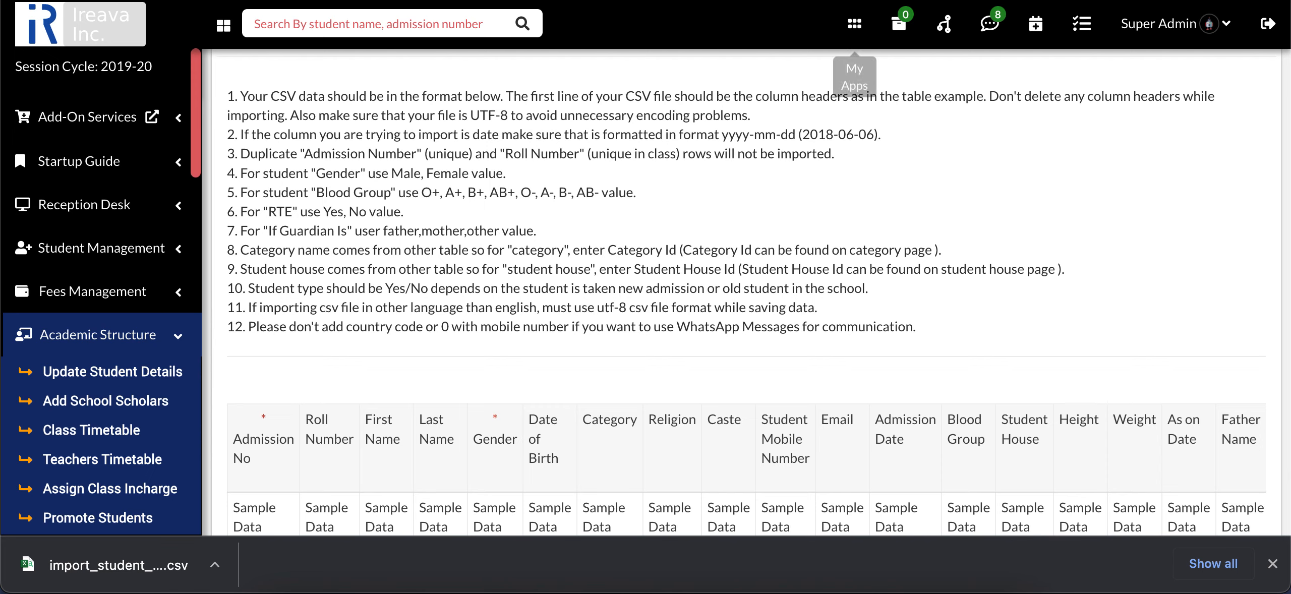
Go to the student admission form and check which student detail fields are mandatory.
click(201, 0)
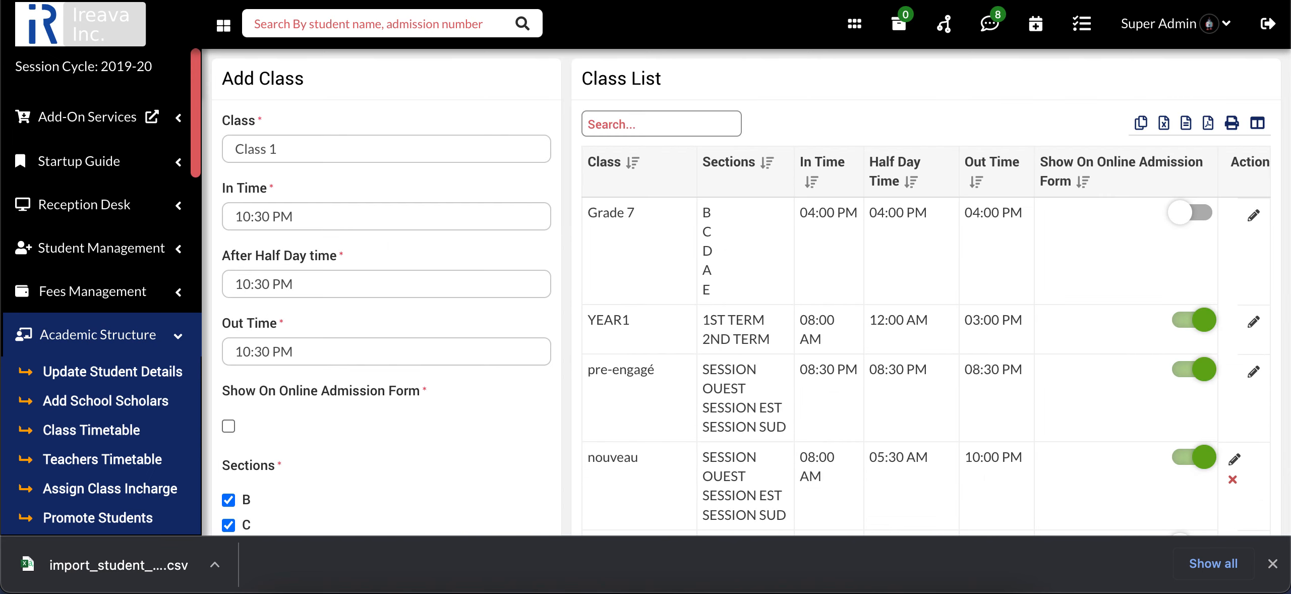
click(101, 247)
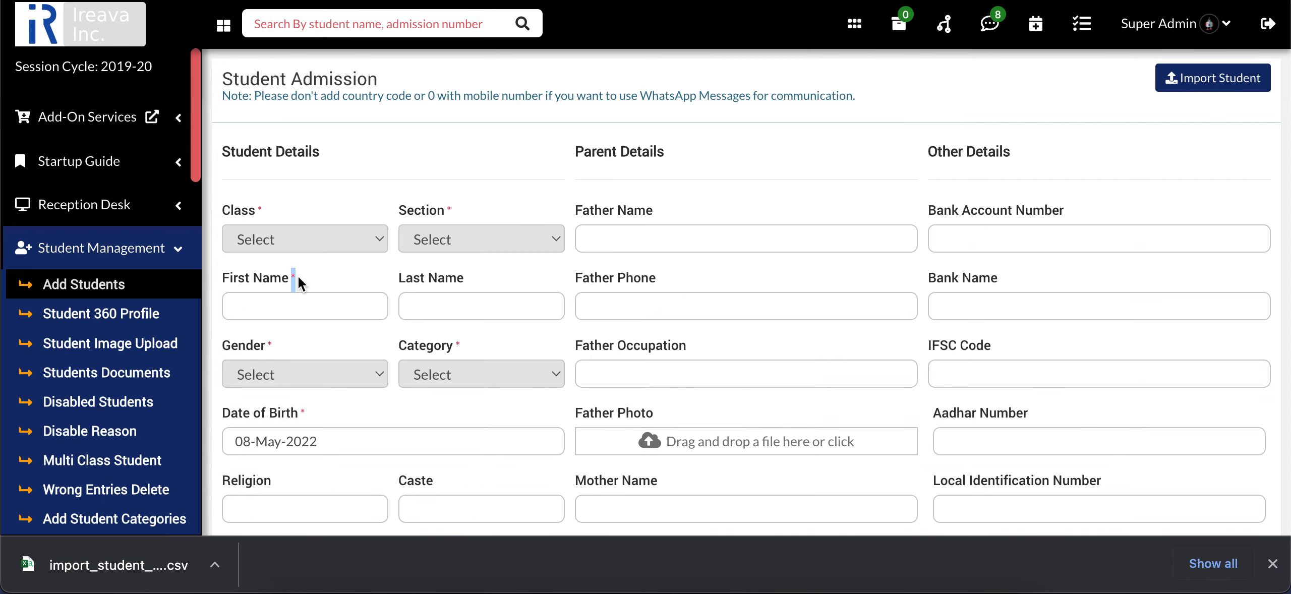
scroll(298, 276, down, 1)
Switch to Excel and go over the row 2 cells for first name, last name, gender, admission number and roll number.
key(super+Tab)
key(super+Tab)
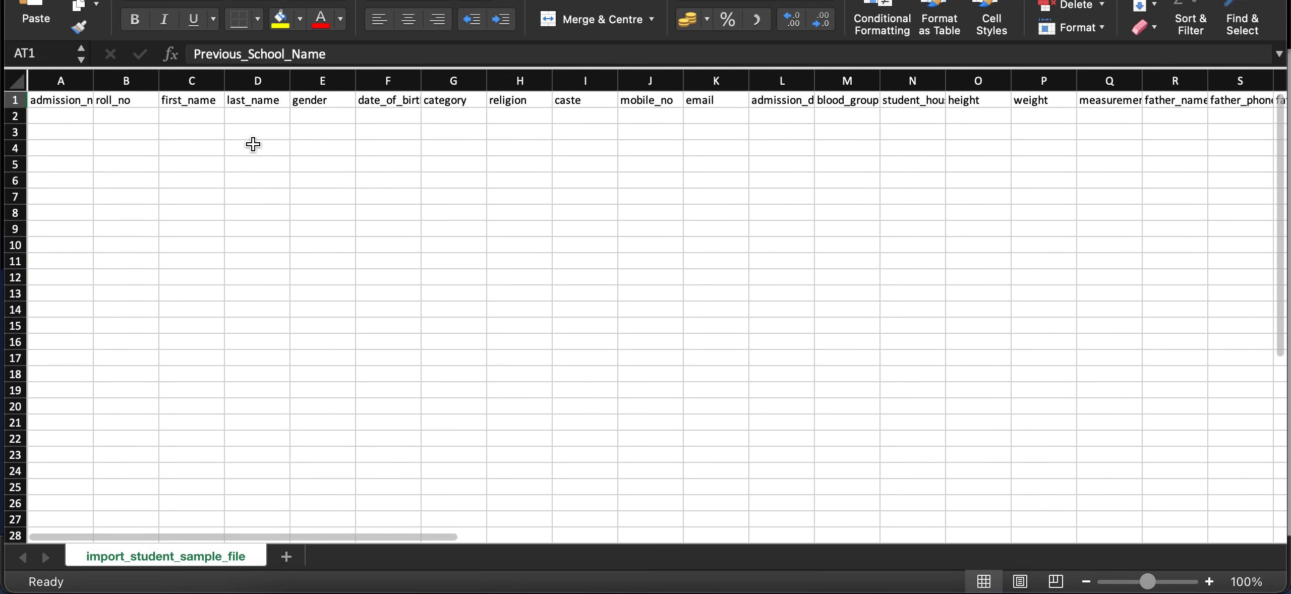
click(193, 117)
click(255, 117)
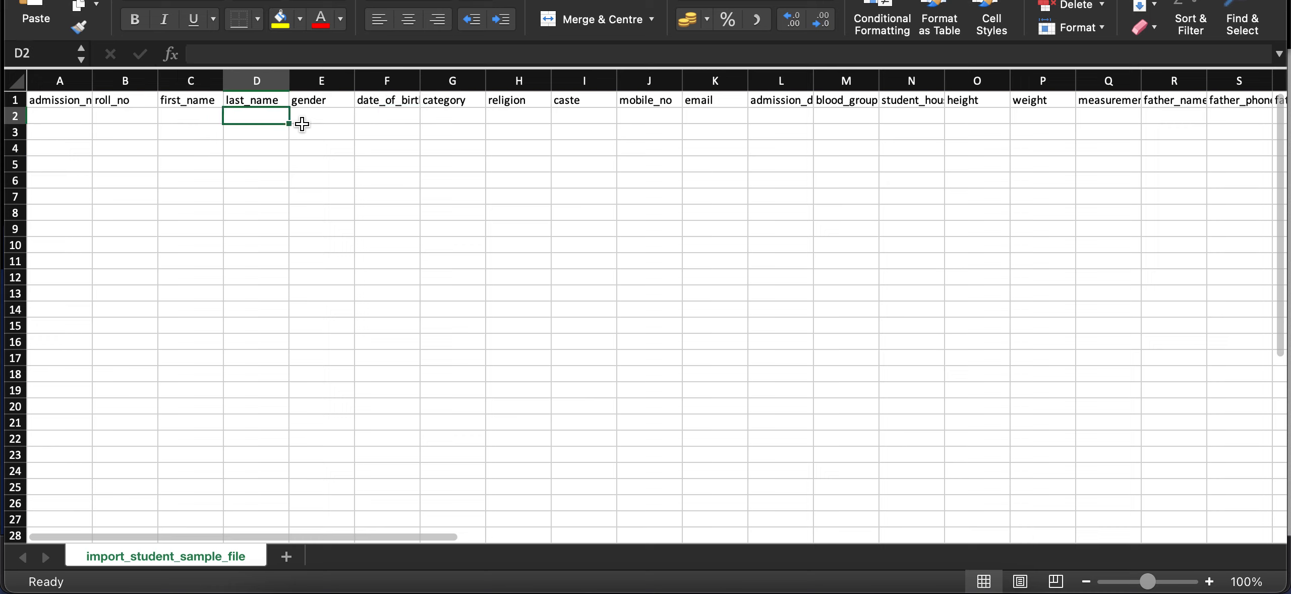
click(302, 121)
click(58, 115)
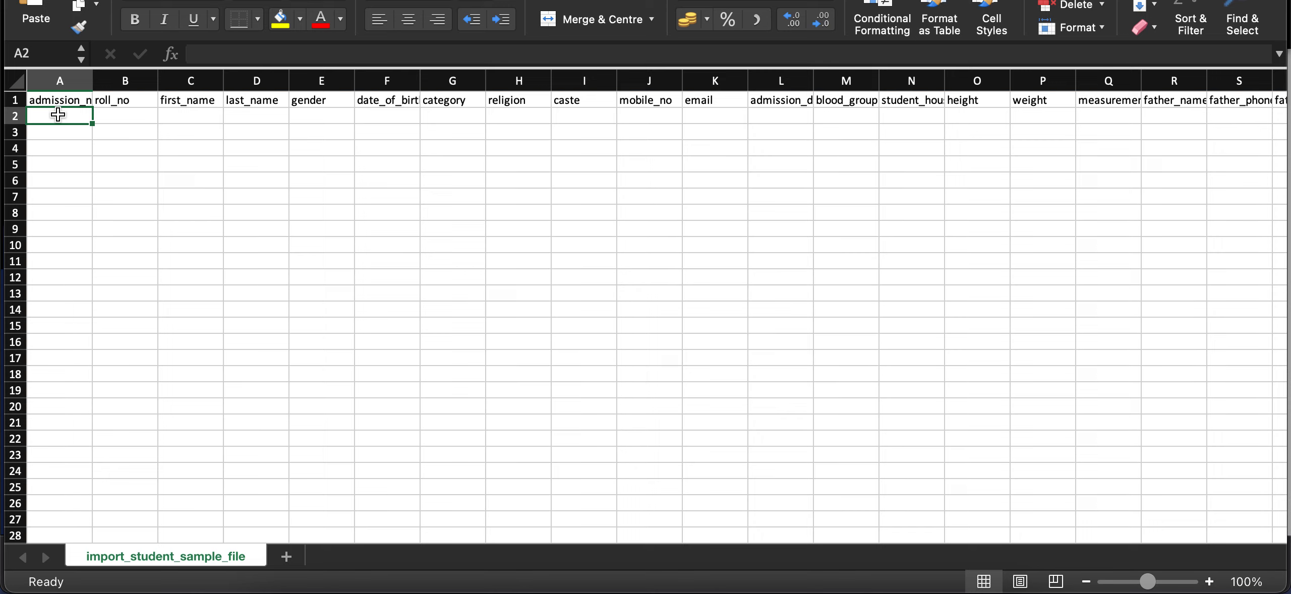
click(114, 116)
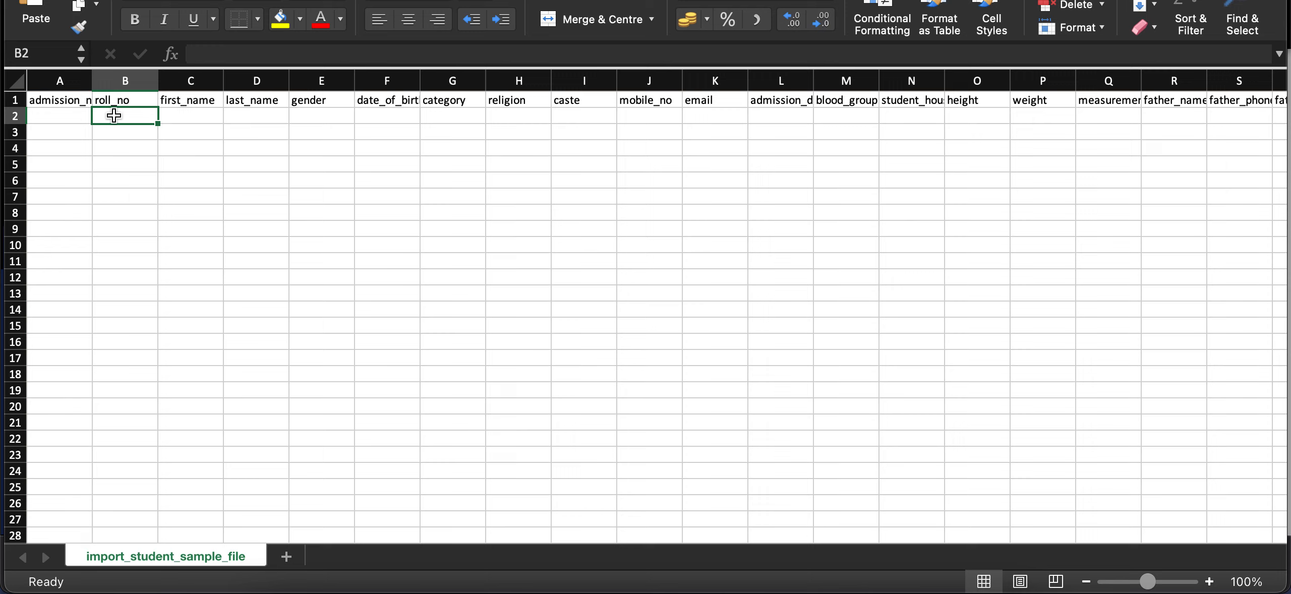
Examine the remaining column headers of the sample file and select the first data cell under student_type.
scroll(272, 141, right, 20)
scroll(272, 142, right, 10)
scroll(802, 122, right, 3)
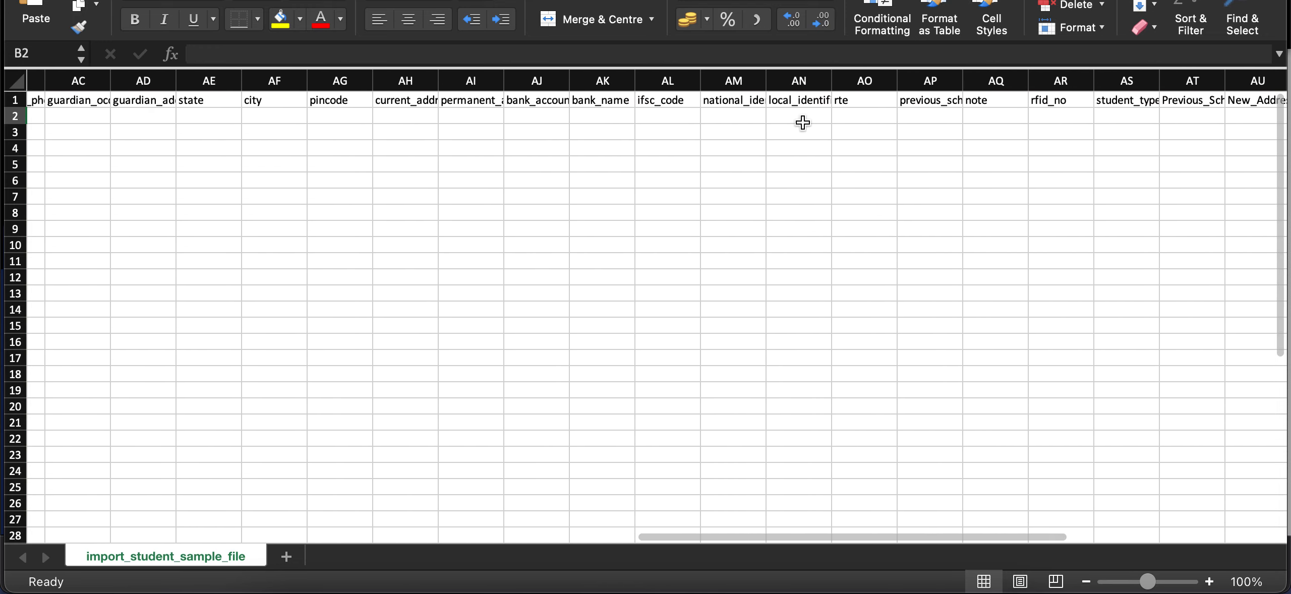
scroll(1038, 118, right, 4)
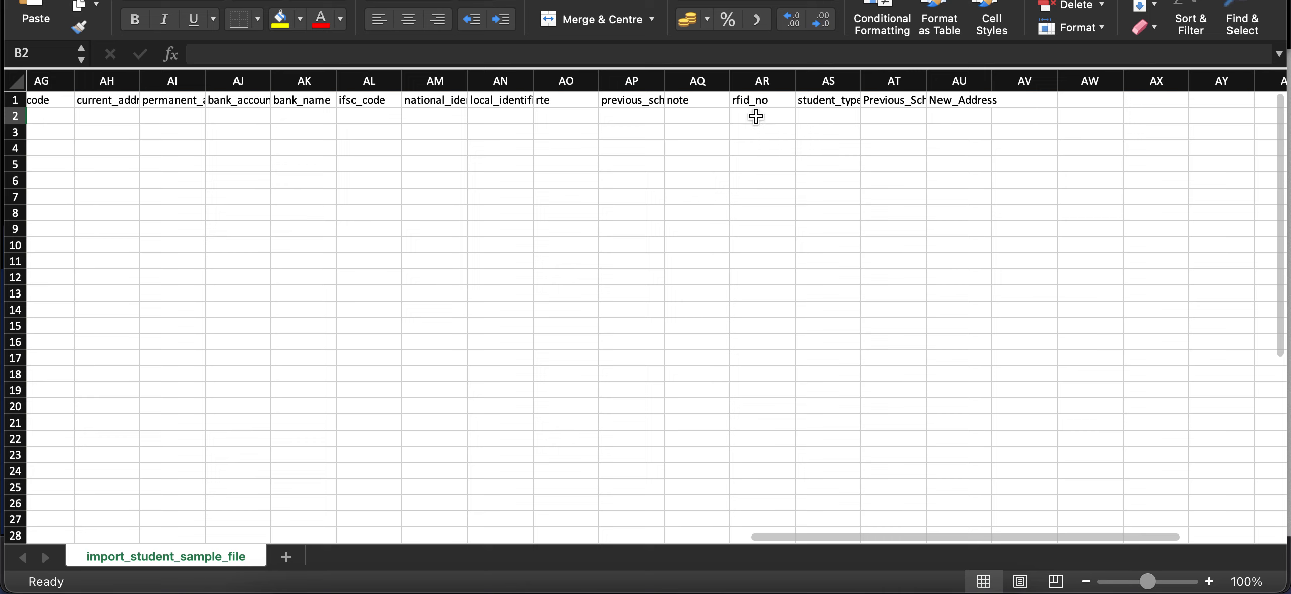
click(838, 111)
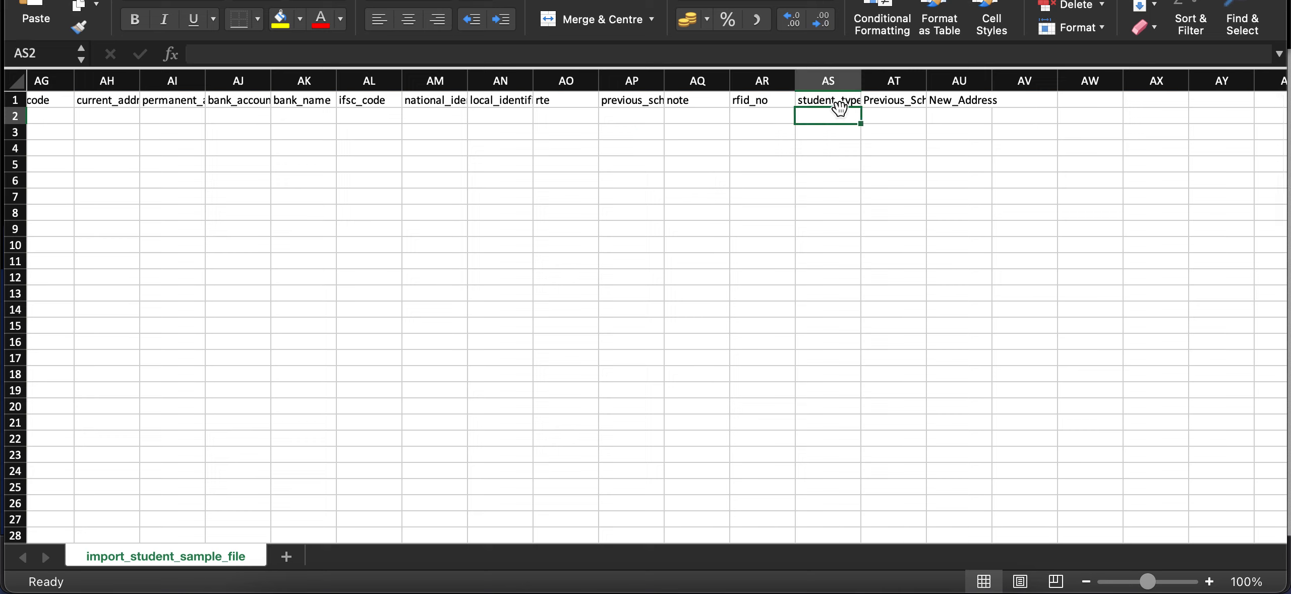
Switch to Chrome and view the Student Type options on the admission form, leaving New selected.
key(super+Tab)
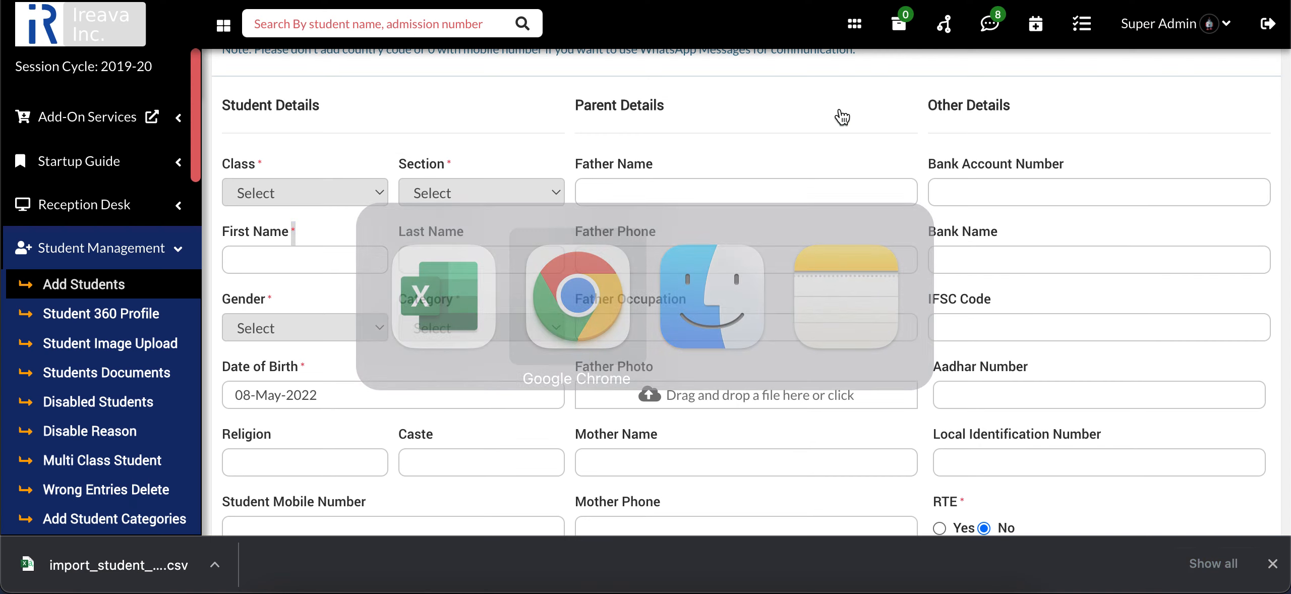
scroll(641, 299, down, 8)
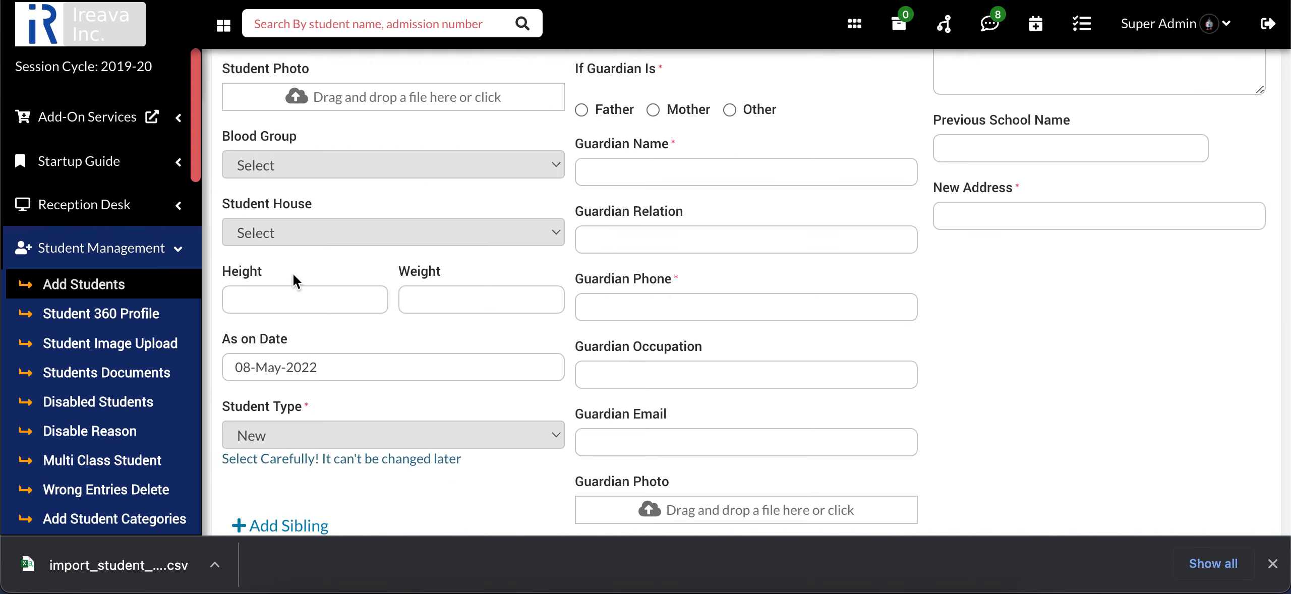
scroll(302, 282, down, 3)
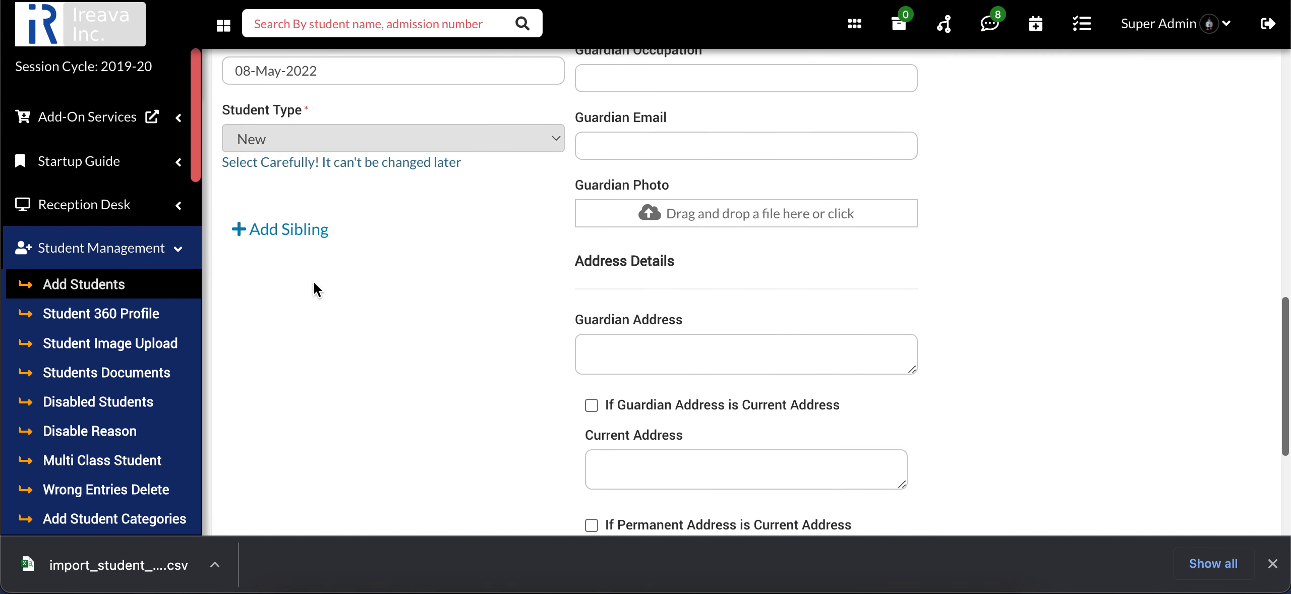
click(290, 144)
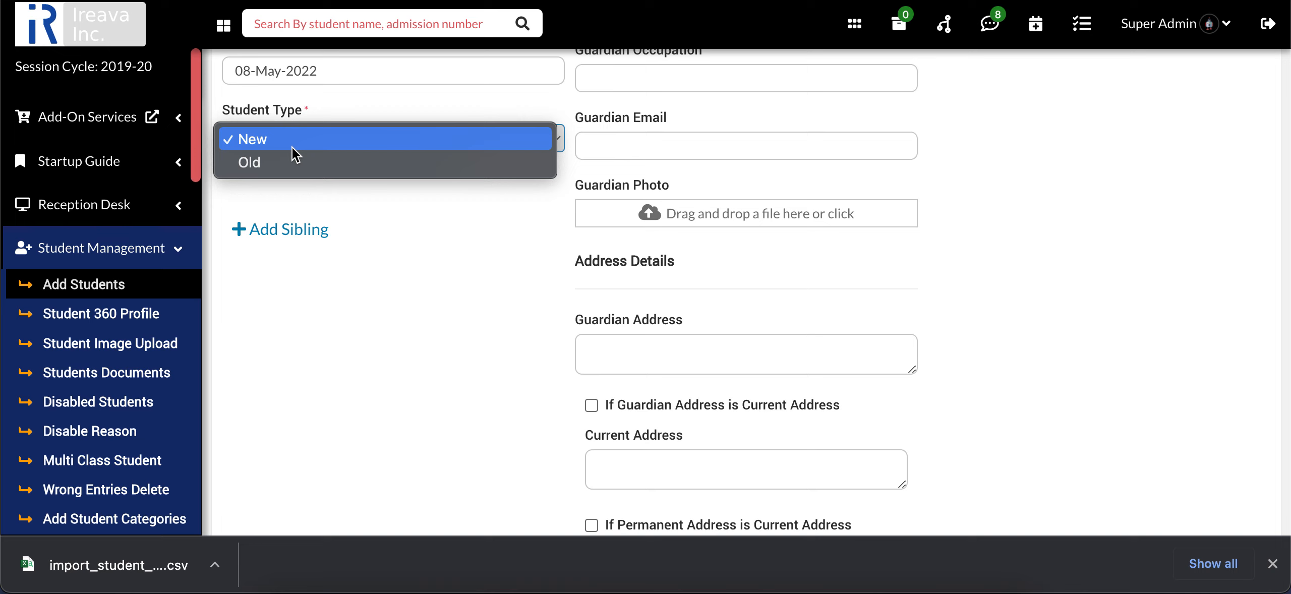
click(411, 201)
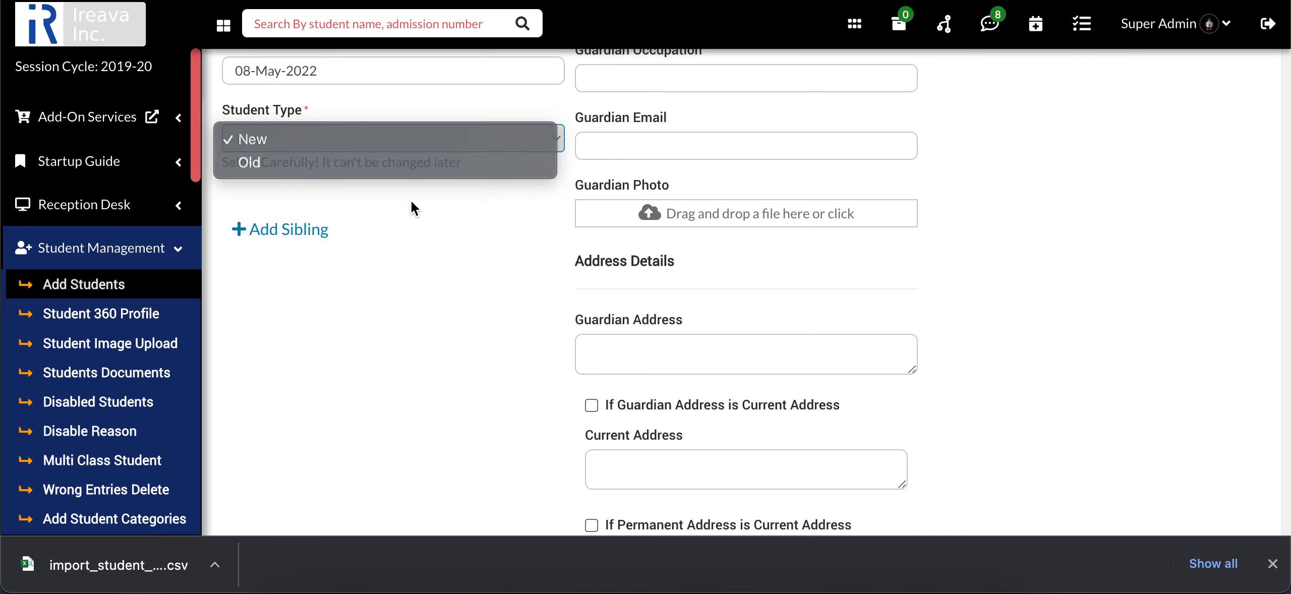
Review the RTE and If Guardian Is choices on the student admission form.
scroll(412, 201, up, 8)
scroll(823, 228, up, 2)
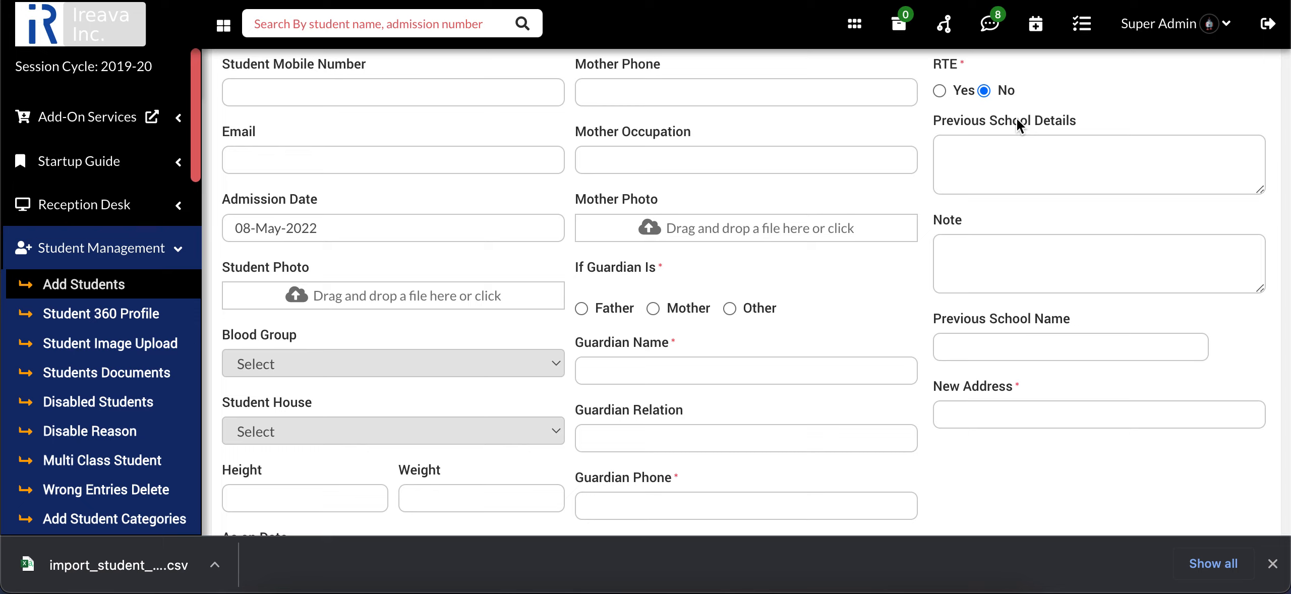
scroll(916, 161, down, 1)
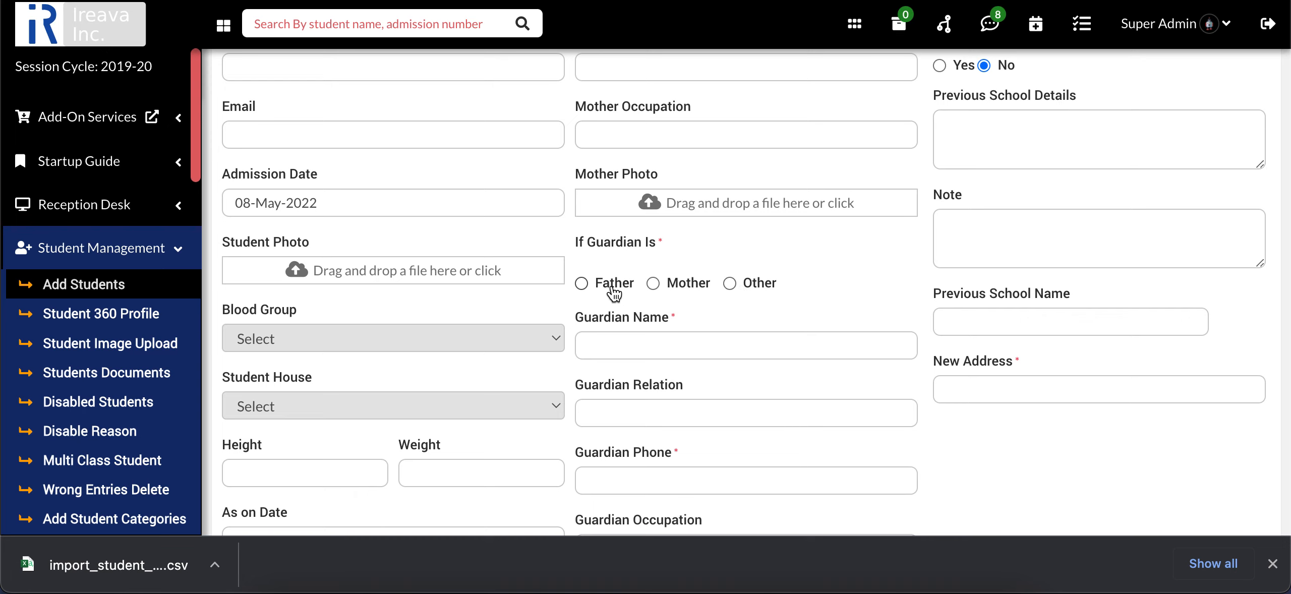
Switch to Excel and select the first data cell under the guardian_is column.
key(super+Tab)
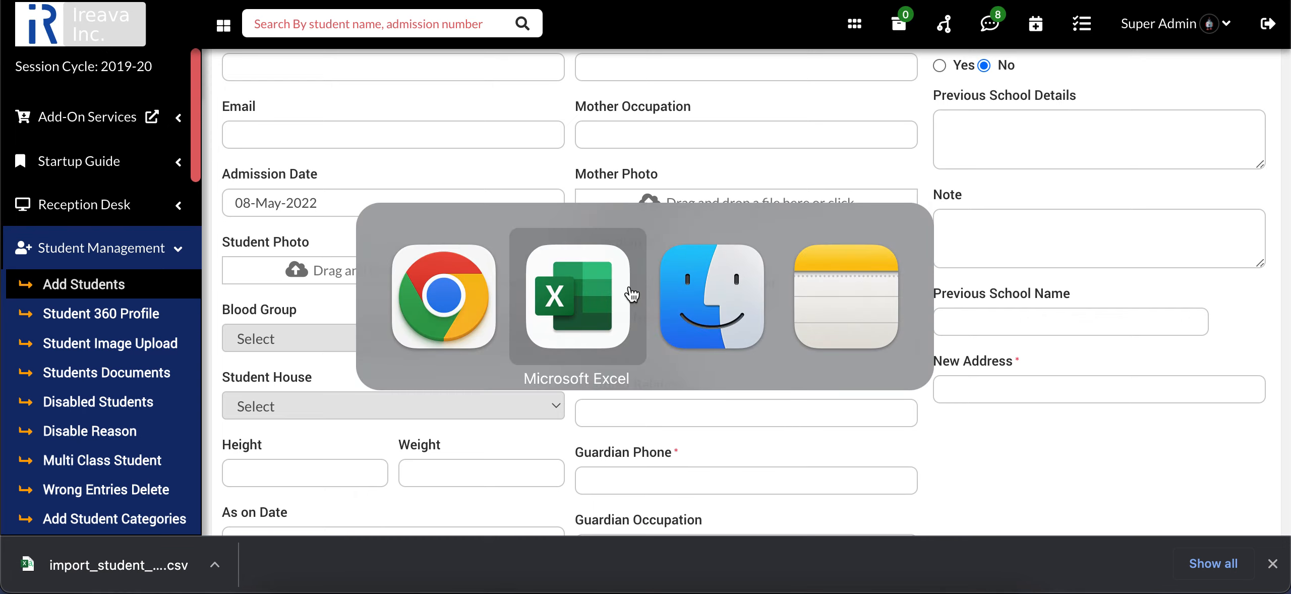
scroll(557, 265, left, 10)
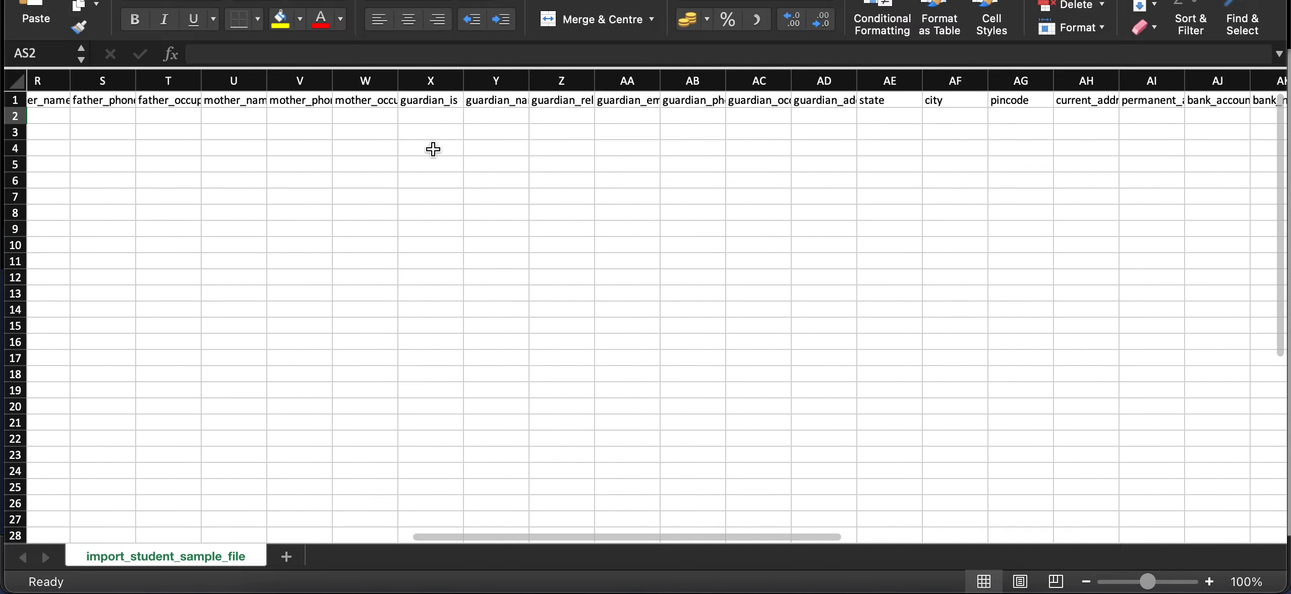
click(431, 117)
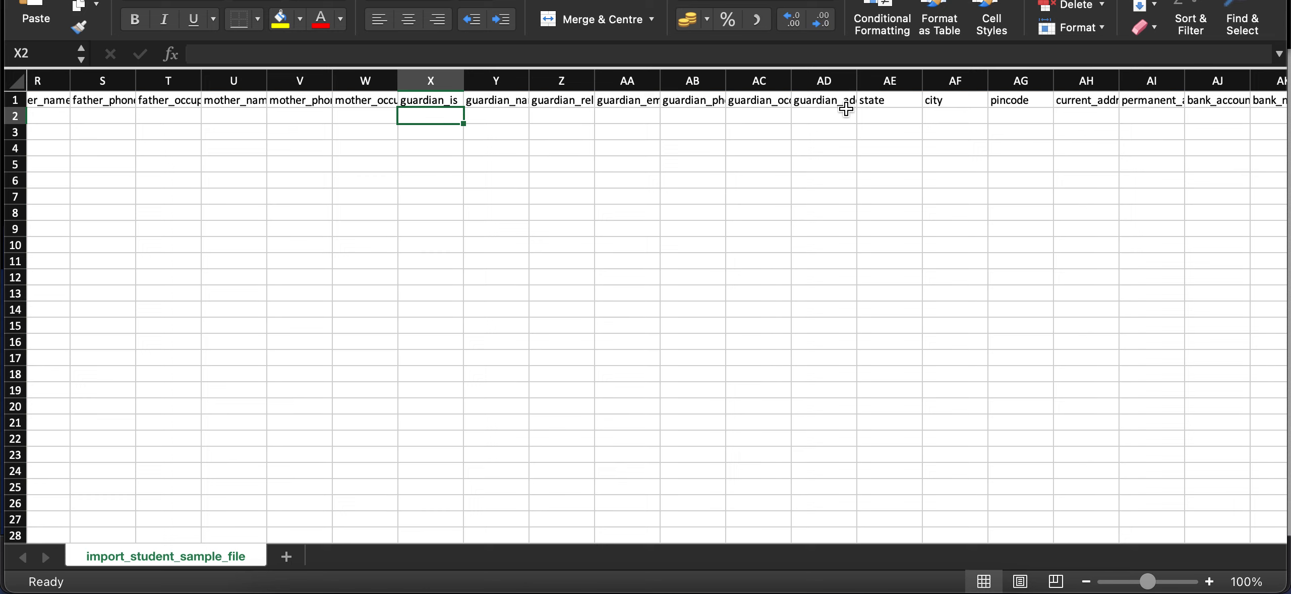
Delete the guardian_address column from the sample file and undo the deletion.
click(831, 82)
right_click(831, 82)
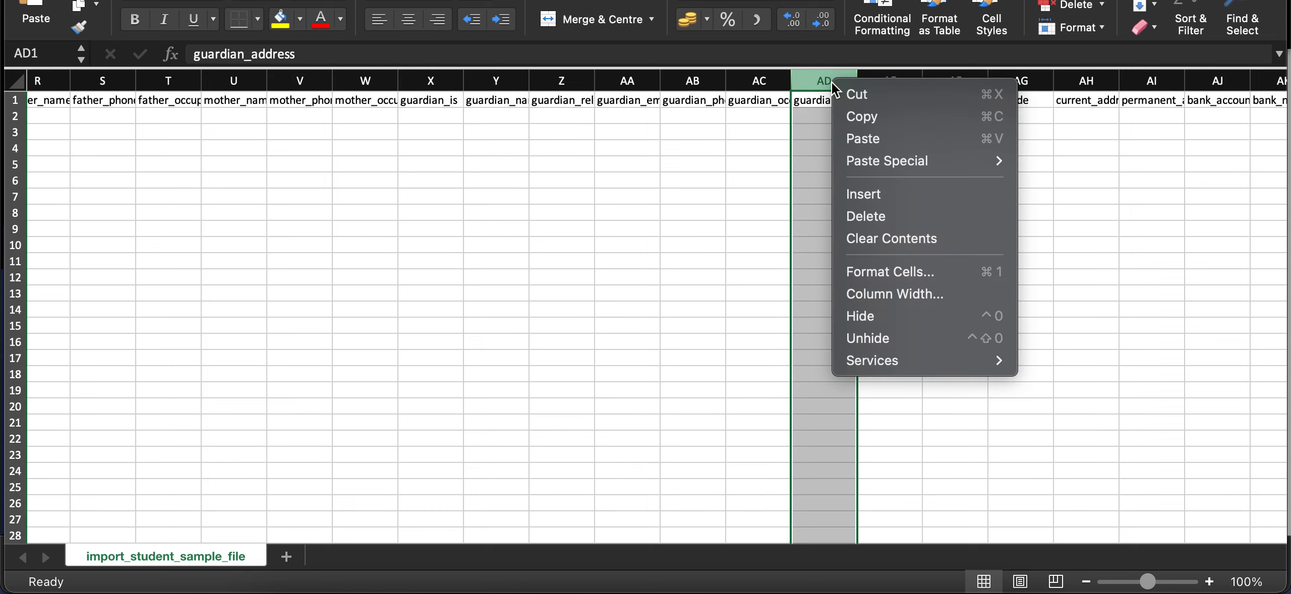
click(871, 210)
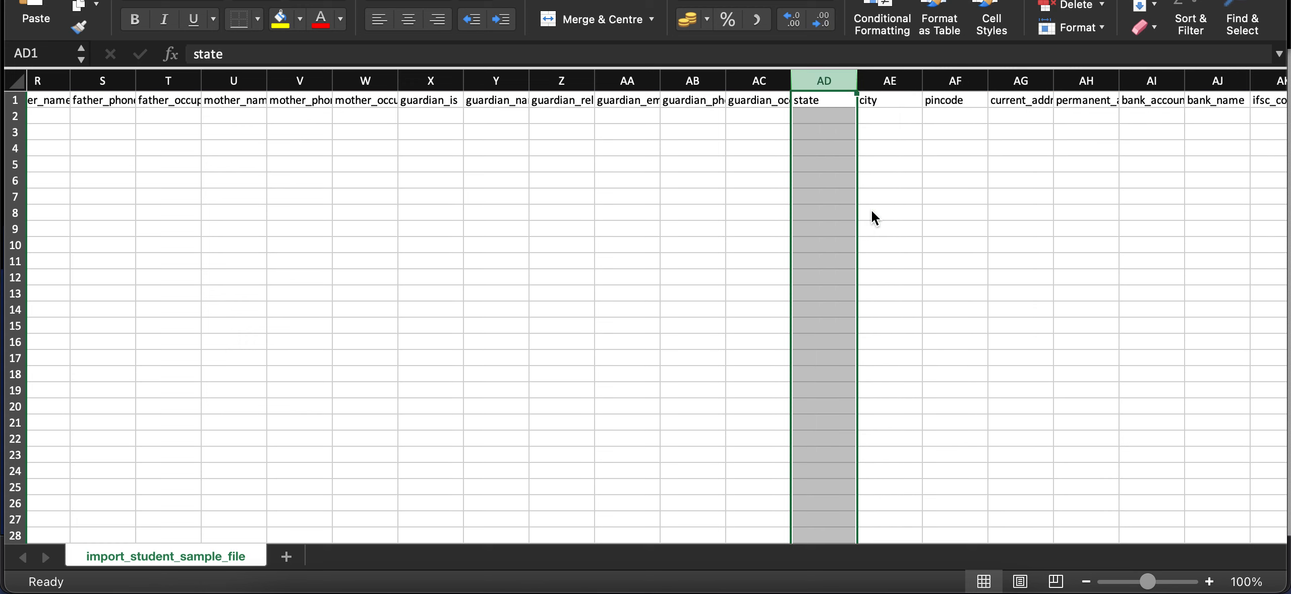
key(super+z)
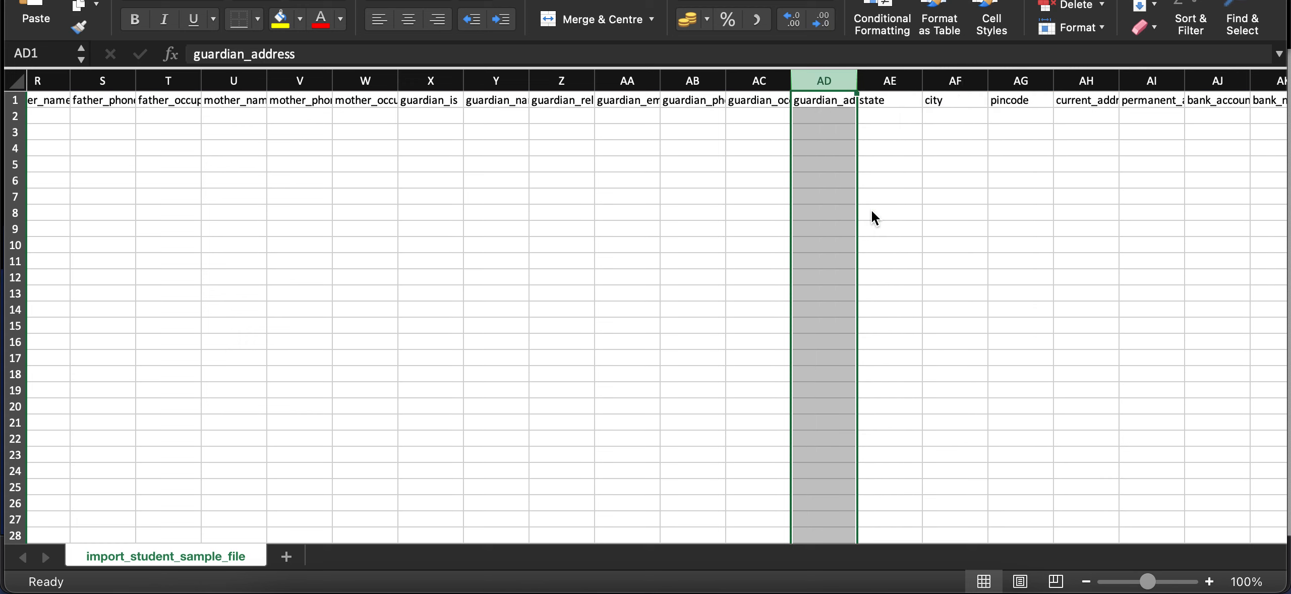
click(821, 115)
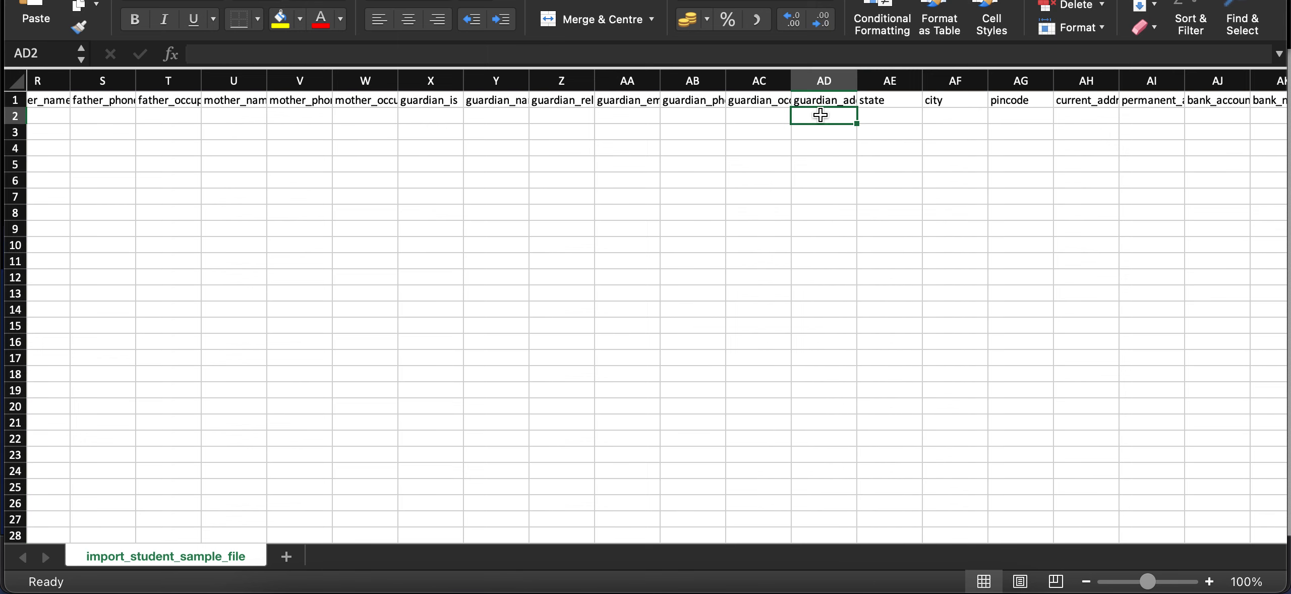
Switch to the student import page in Chrome, reread its instructions and upload notes, and view the available classes without choosing one.
key(super+Tab)
scroll(634, 249, up, 10)
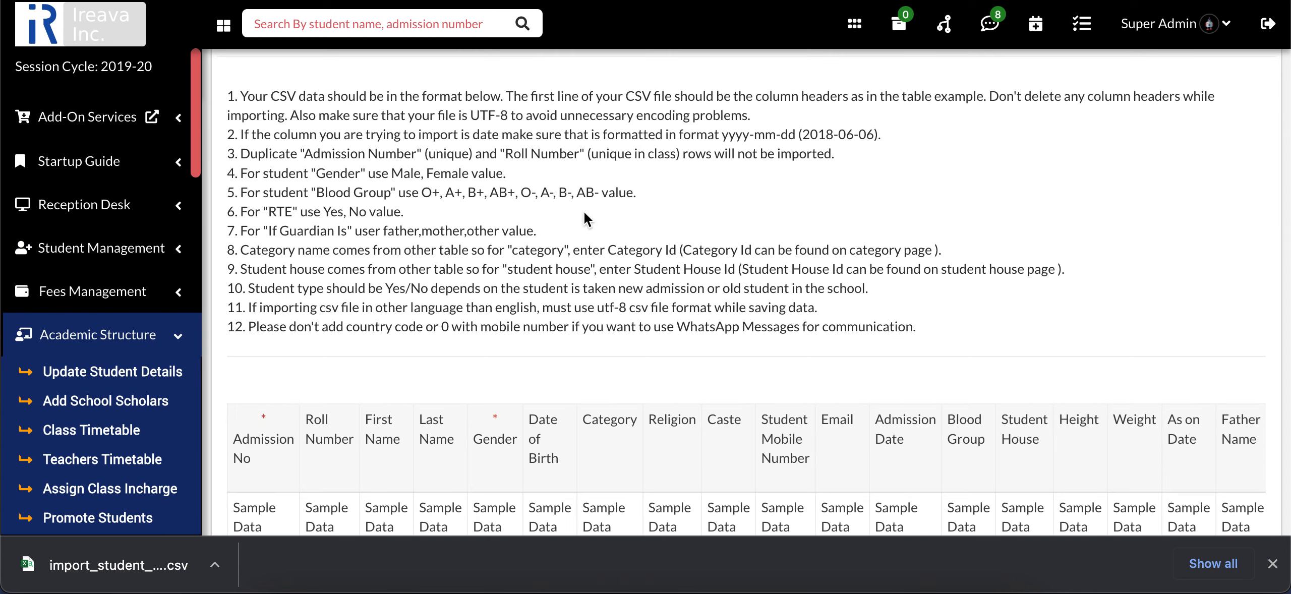
scroll(584, 212, down, 10)
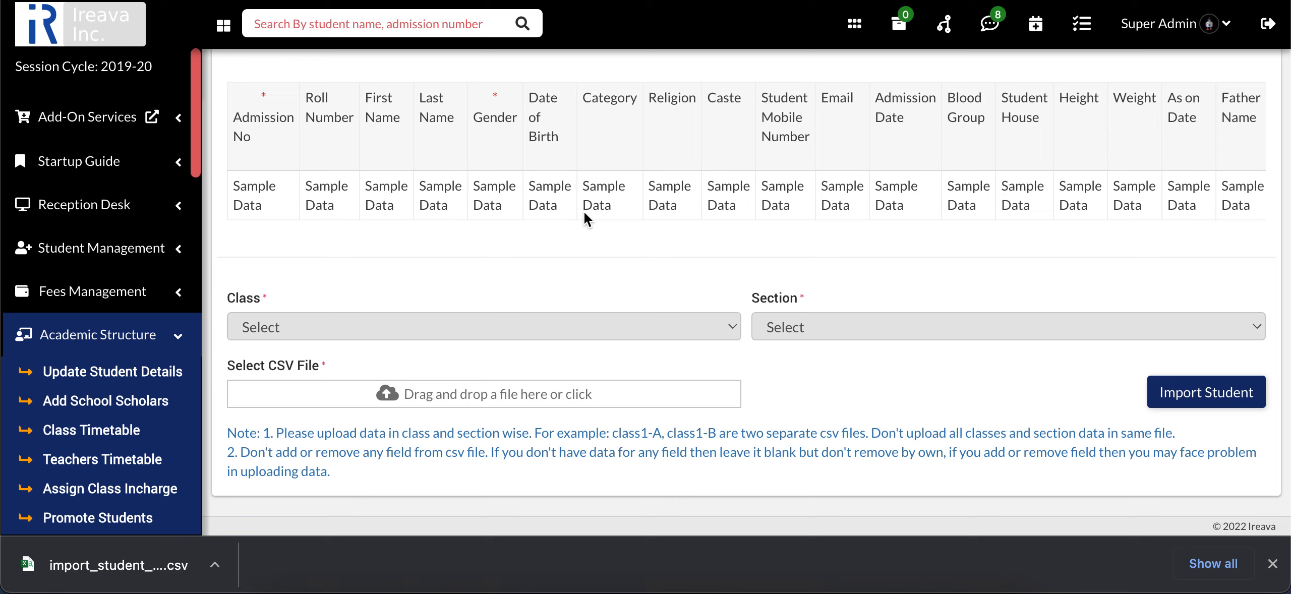
click(557, 312)
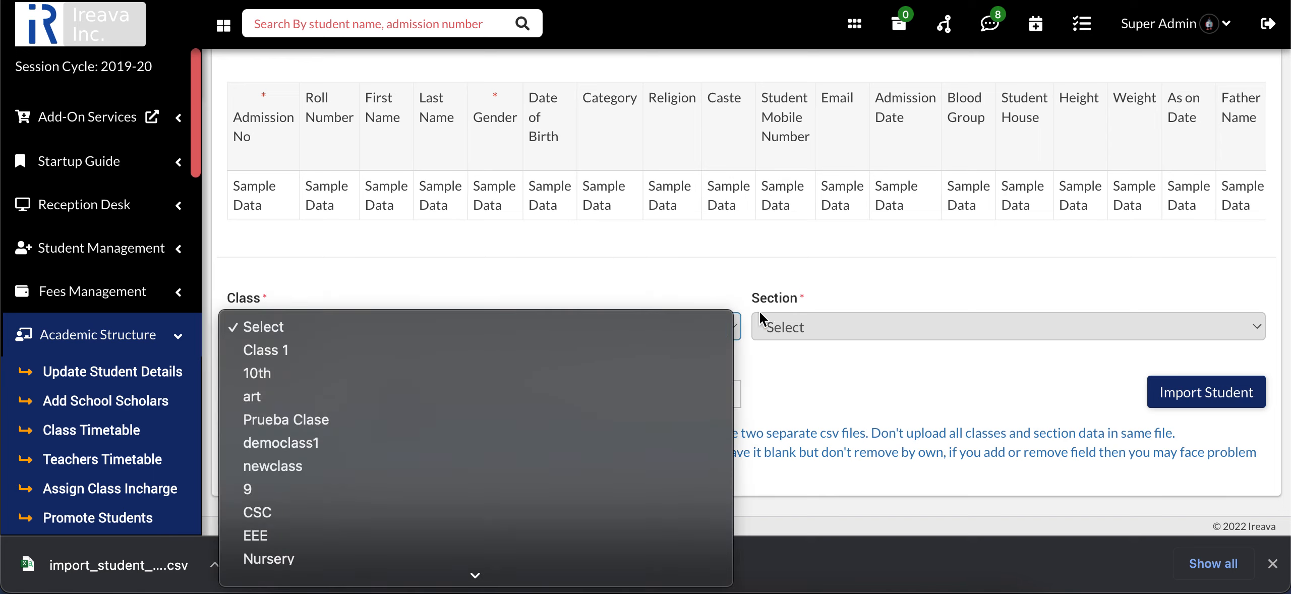
click(805, 316)
click(833, 378)
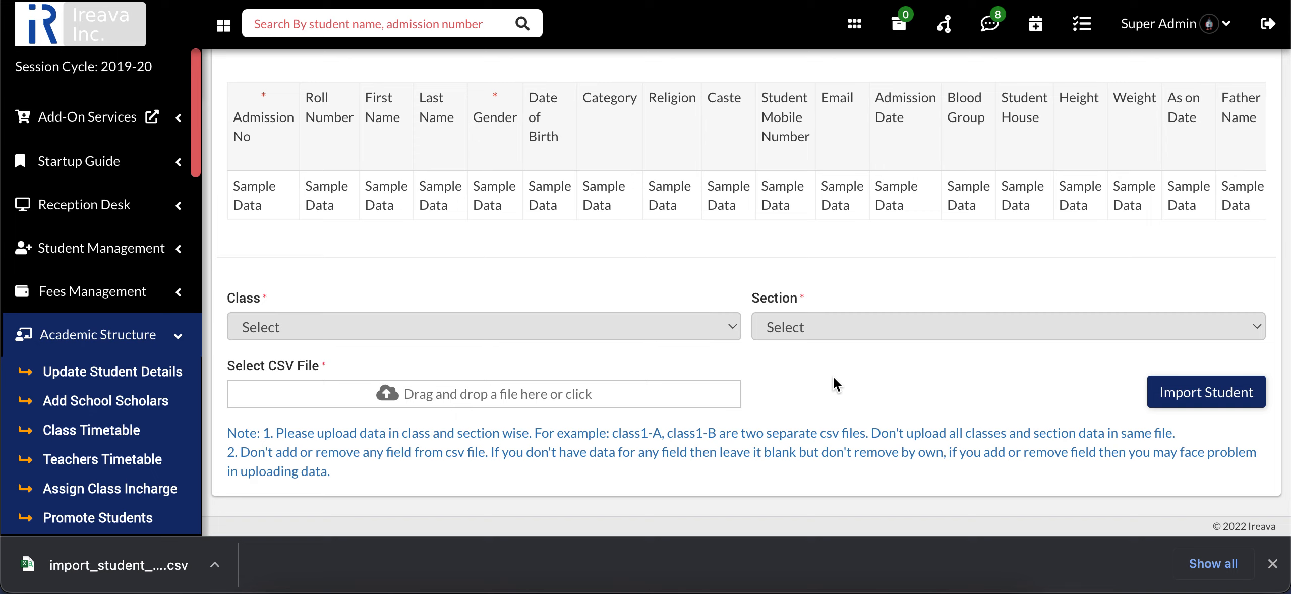